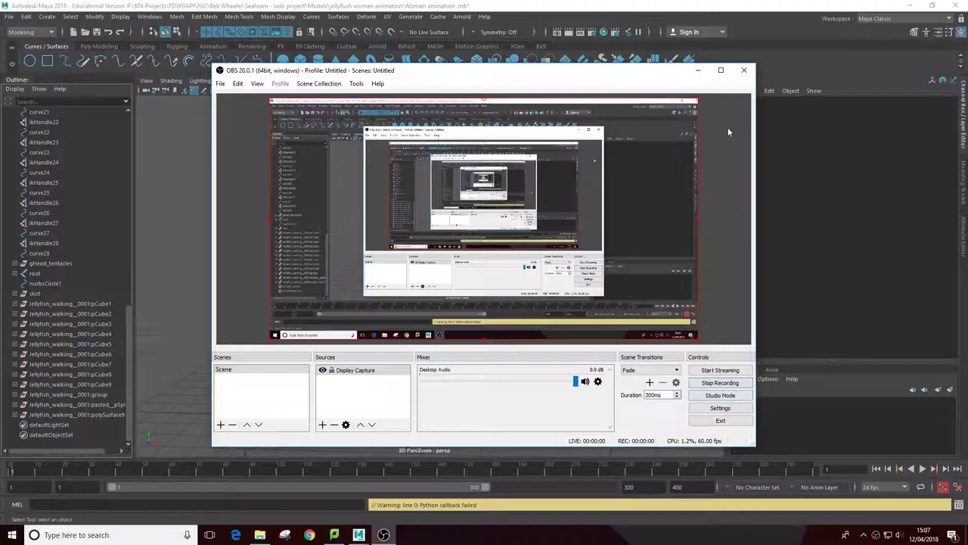
Hide the recording window, play the jellyfish animation and scrub to around frame 116.
click(697, 72)
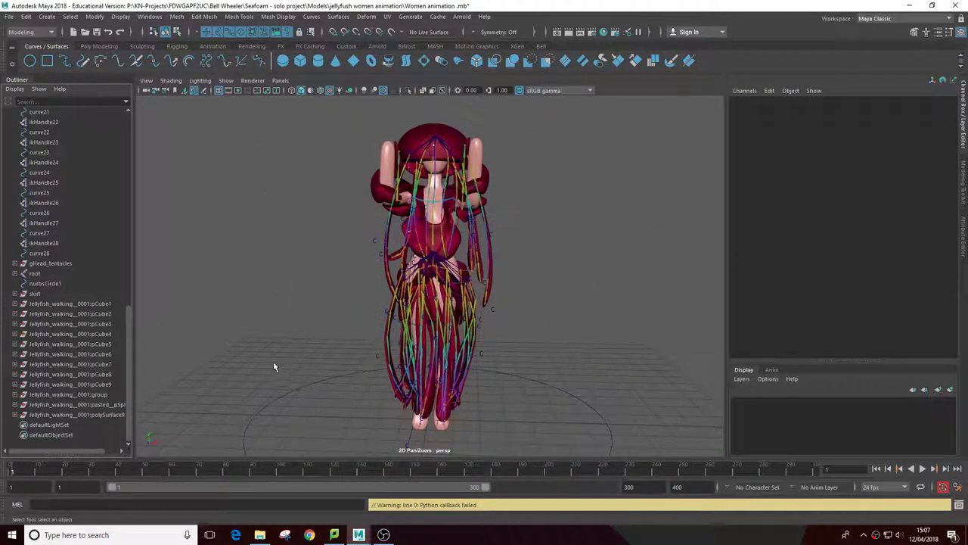
key(alt+v)
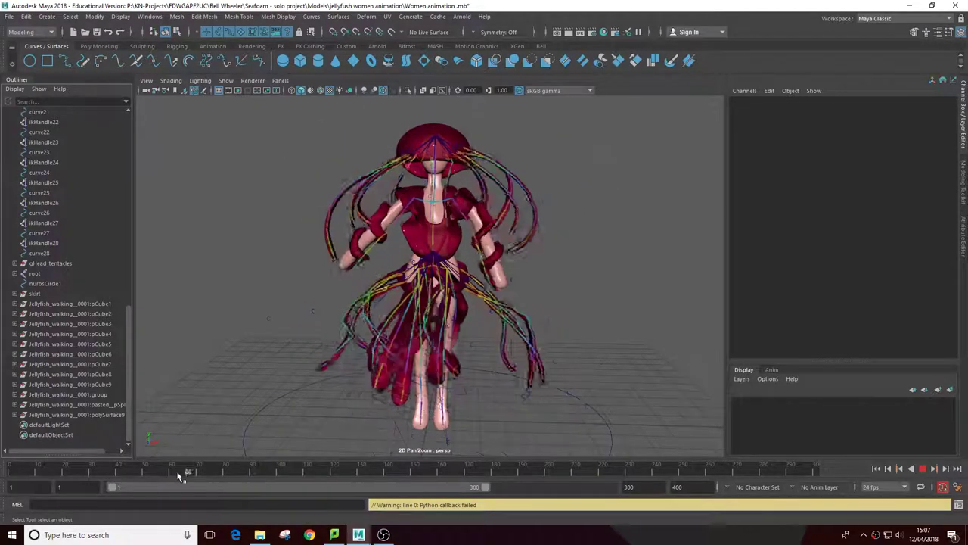
mouse_move(23, 482)
mouse_down()
mouse_move(90, 471)
mouse_move(654, 471)
mouse_move(798, 464)
mouse_move(822, 452)
mouse_move(734, 469)
mouse_move(519, 476)
mouse_move(11, 471)
mouse_up()
Zoom and orbit the view in close on the jellyfish torso.
alt+drag(188, 412, 303, 331)
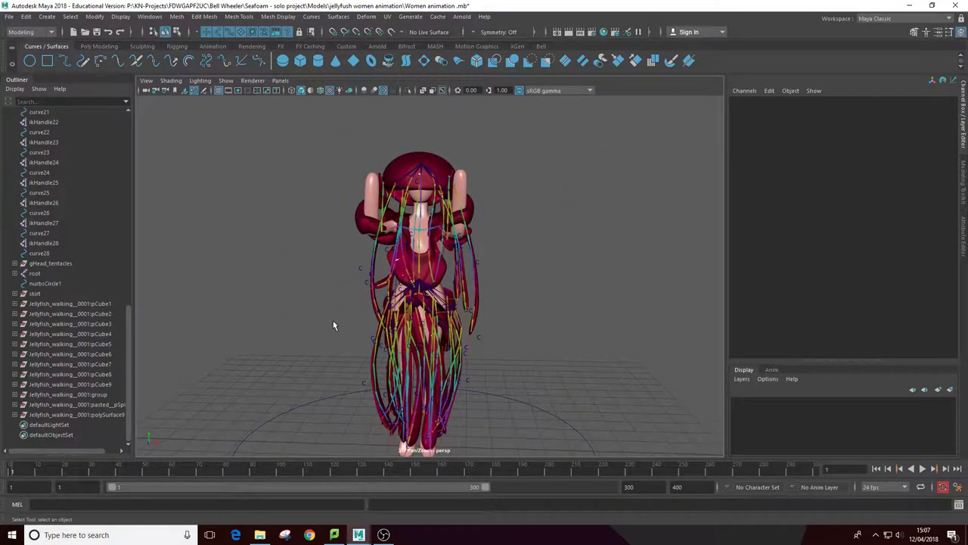
scroll(335, 324, up, 3)
scroll(400, 300, up, 3)
alt+drag(400, 300, 431, 282)
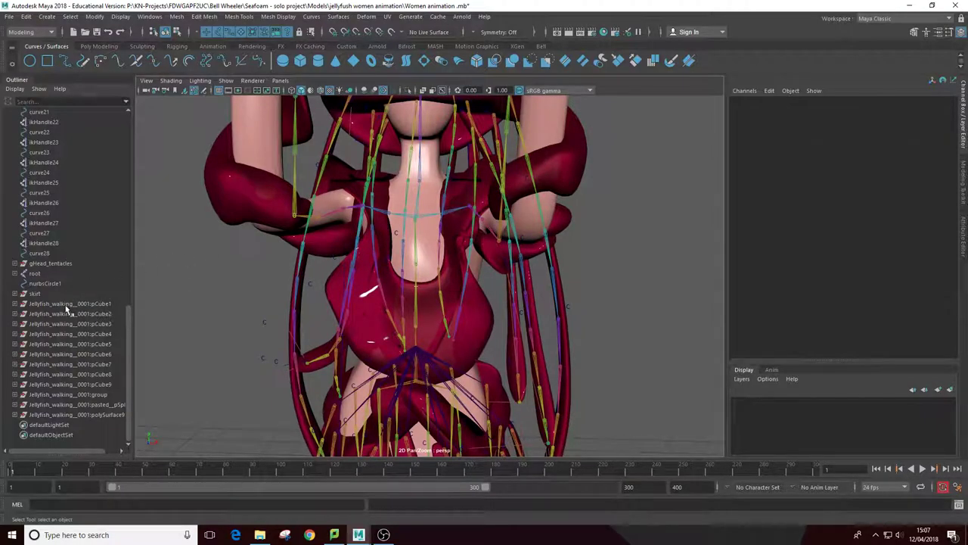
Expand the skirt node, select cluster112Handle and scrub forward to preview its pose.
scroll(127, 320, up, 2)
scroll(127, 320, up, 1)
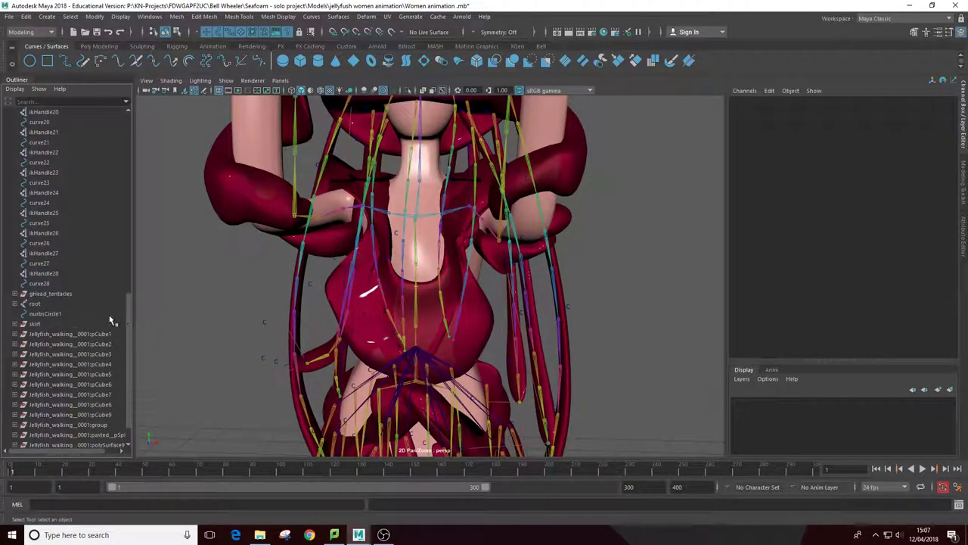
click(14, 323)
scroll(52, 363, down, 10)
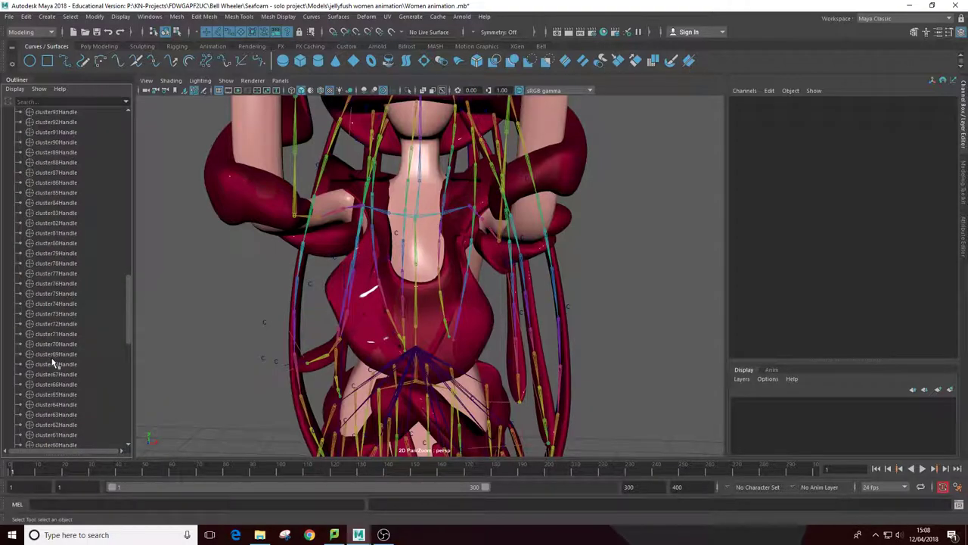
click(56, 365)
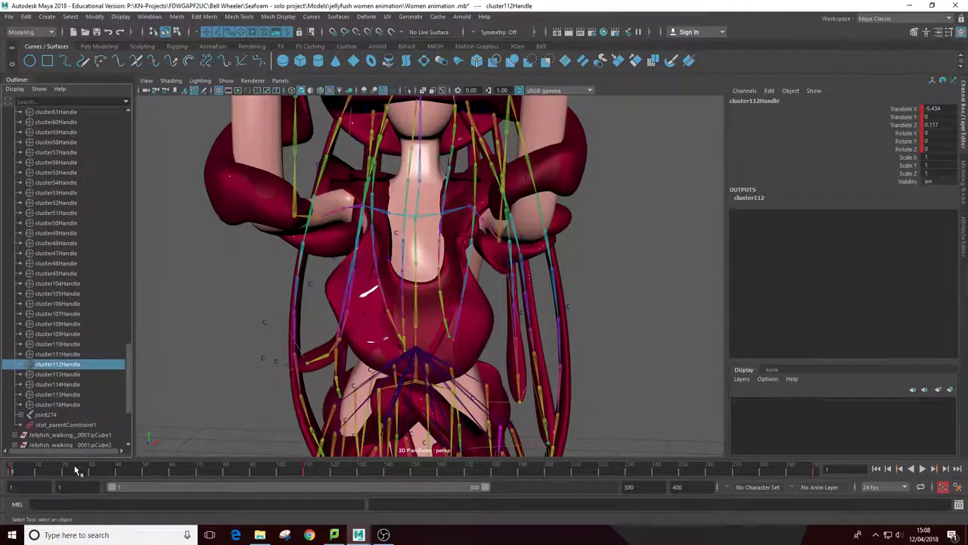
drag(75, 471, 580, 459)
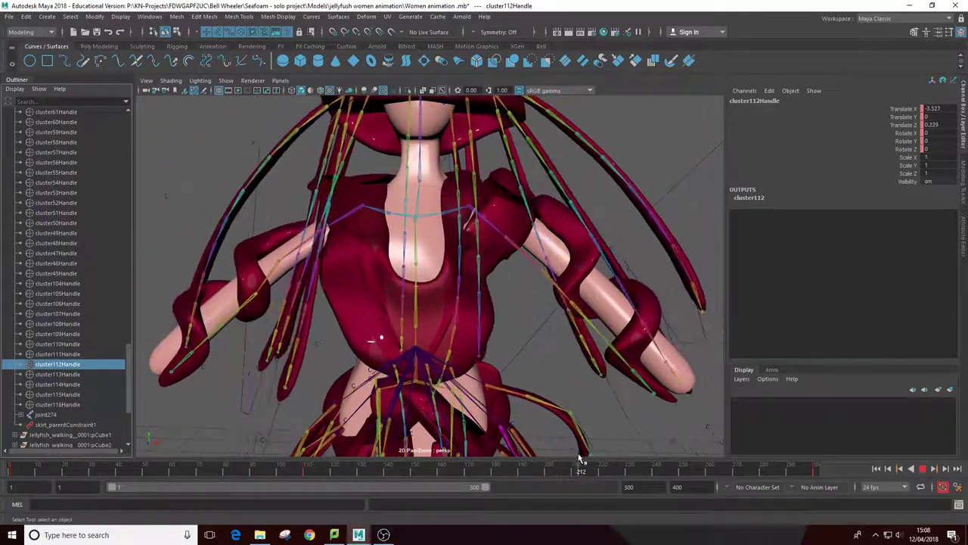
Frame cluster107Handle and browse the lower skirt handles down to cluster114Handle.
scroll(443, 394, down, 3)
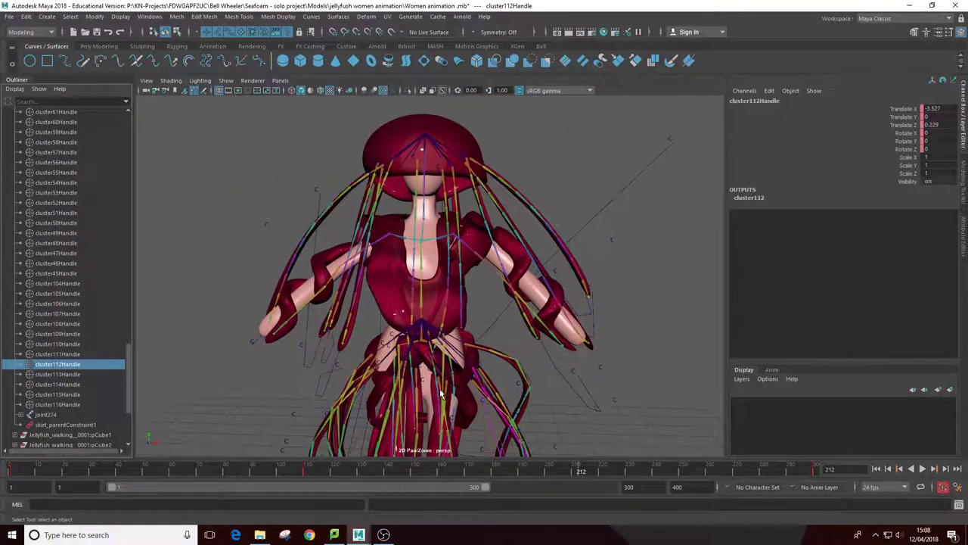
click(61, 345)
click(76, 314)
key(f)
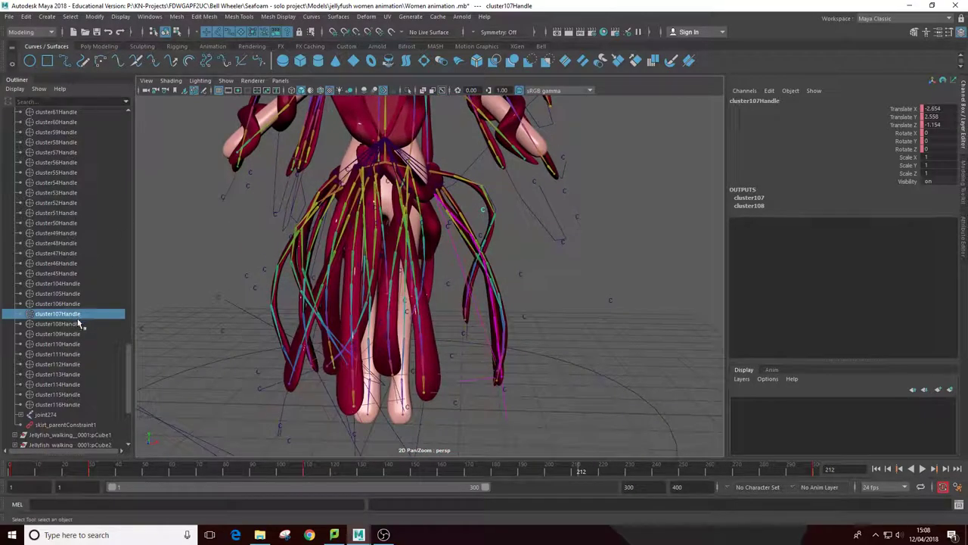
click(79, 334)
click(79, 364)
click(79, 374)
click(81, 385)
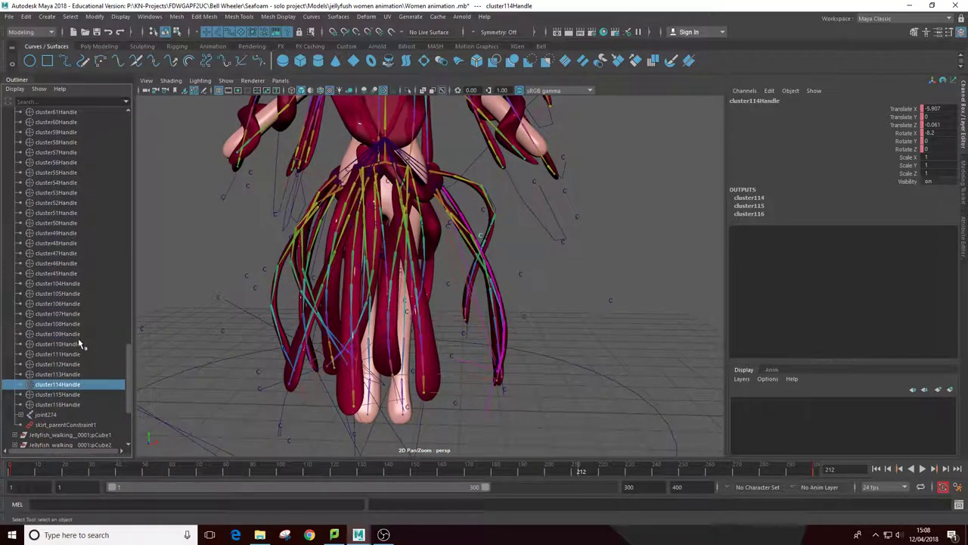
Browse the upper handles through cluster48Handle and move the current time to frame 250.
click(80, 263)
click(78, 253)
click(78, 243)
scroll(76, 246, up, 2)
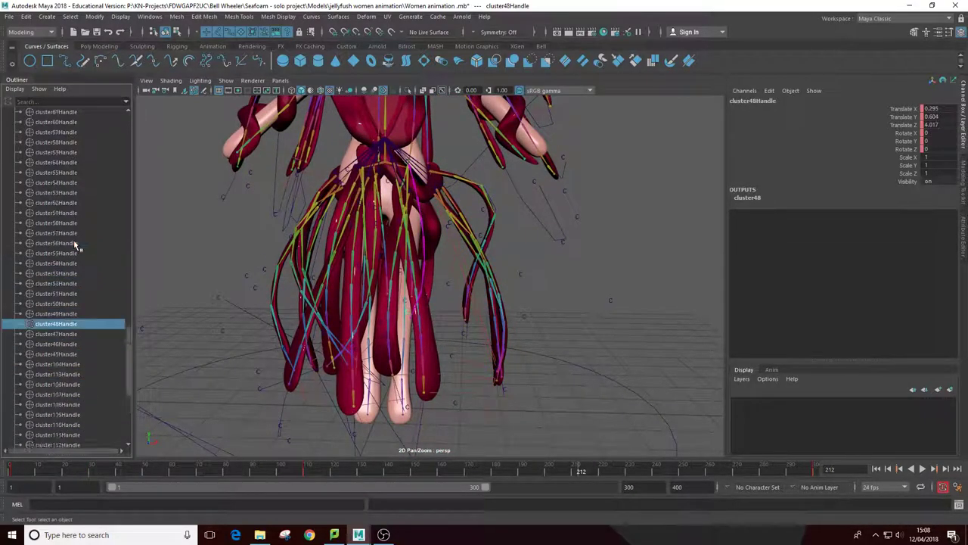
scroll(75, 246, up, 2)
click(75, 242)
click(75, 263)
click(70, 305)
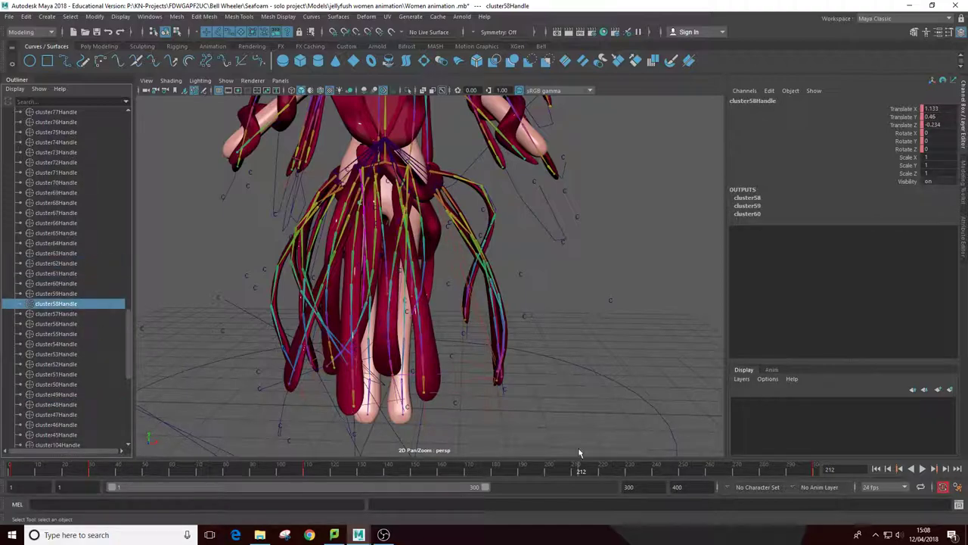
drag(581, 468, 681, 474)
Move cluster46Handle along X, then down and sideways to drop its tentacle.
scroll(83, 350, down, 2)
click(82, 345)
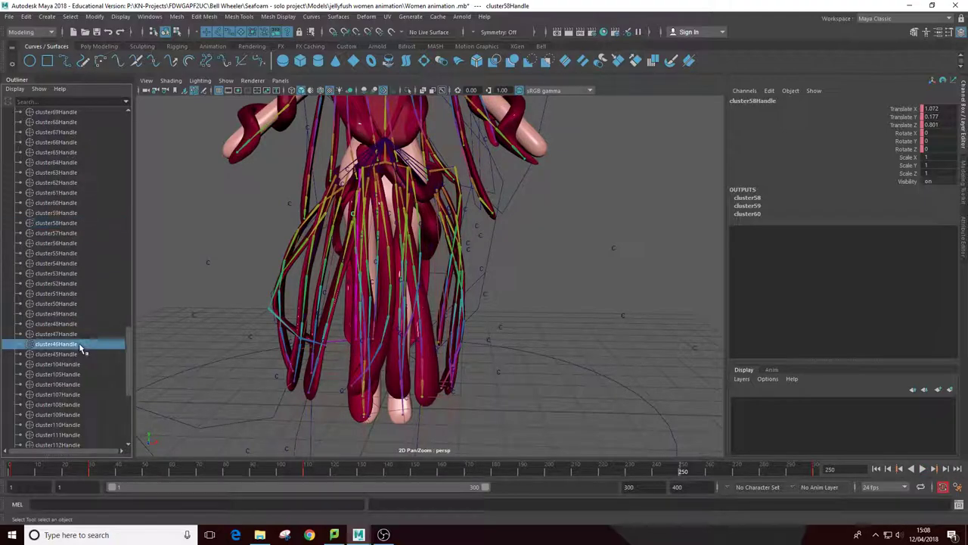
key(w)
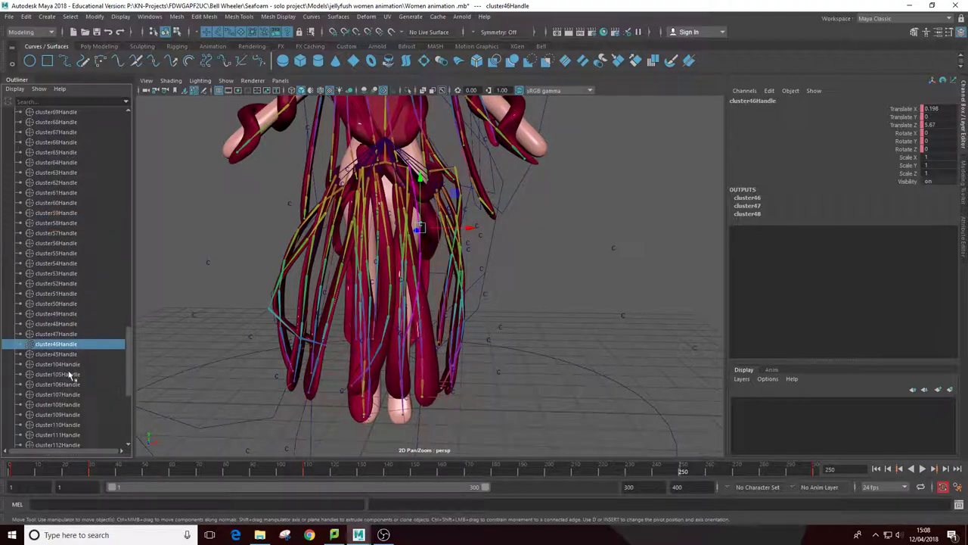
mouse_move(460, 239)
mouse_down()
mouse_move(492, 239)
mouse_move(478, 266)
mouse_move(423, 236)
mouse_move(476, 245)
mouse_up()
drag(506, 203, 481, 331)
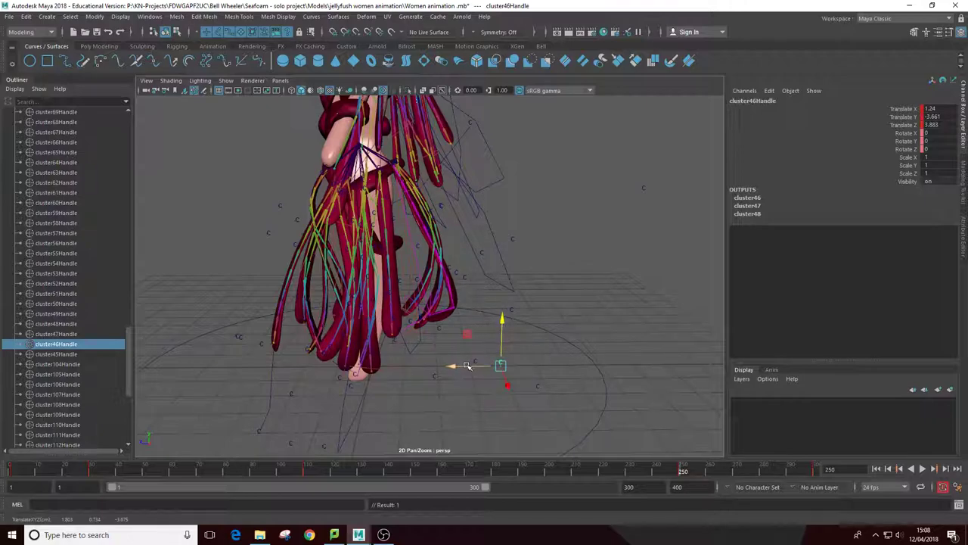
drag(467, 366, 419, 383)
Nudge cluster45Handle down and pull cluster48Handle down and outward along X.
click(91, 354)
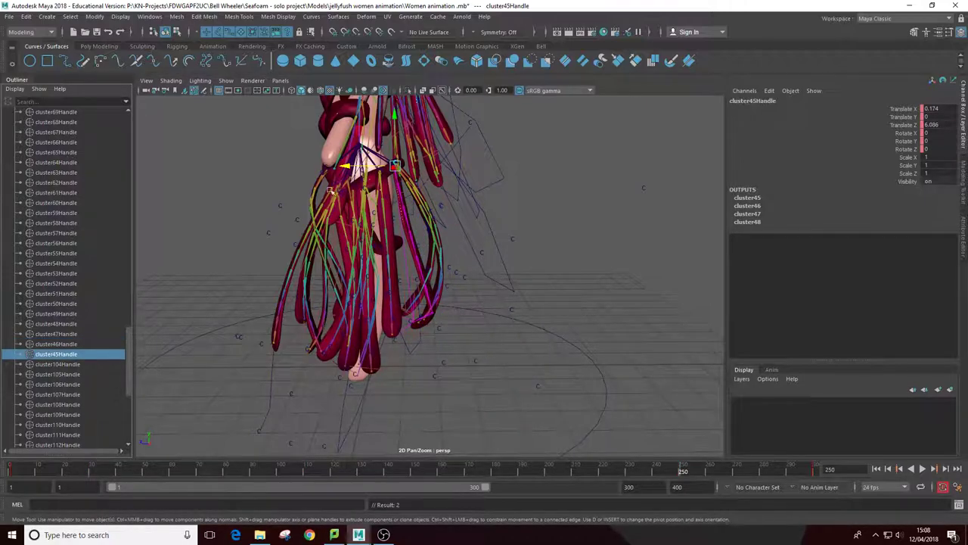
drag(394, 114, 392, 120)
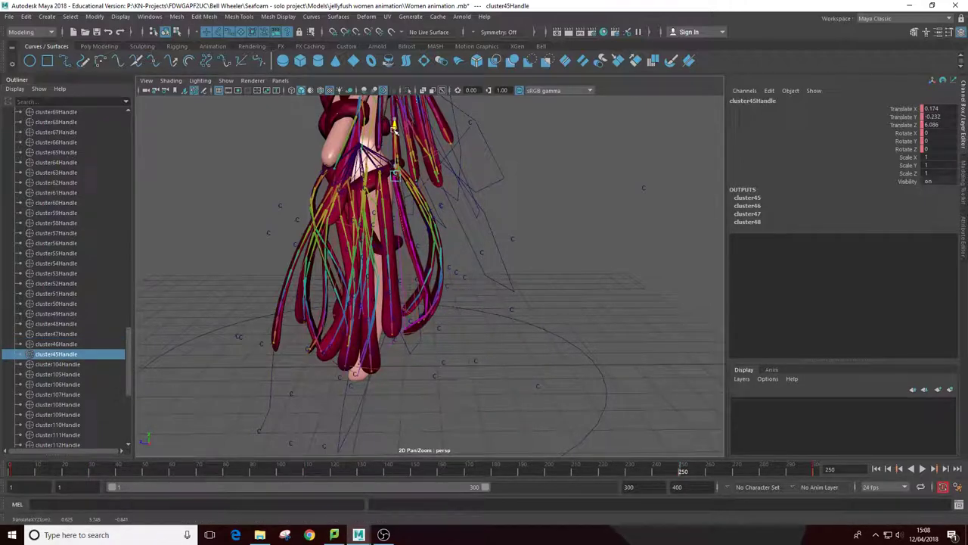
click(76, 323)
drag(409, 278, 417, 347)
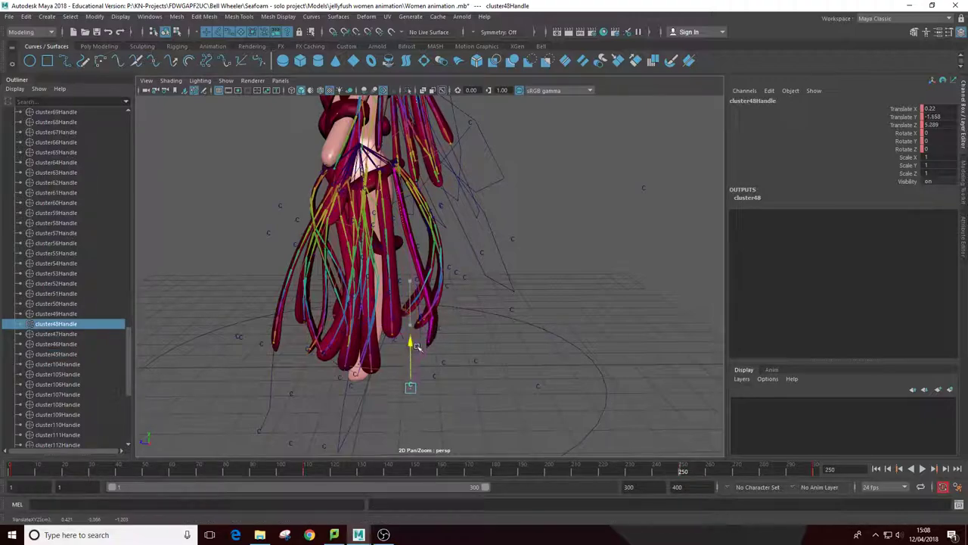
drag(389, 422, 527, 372)
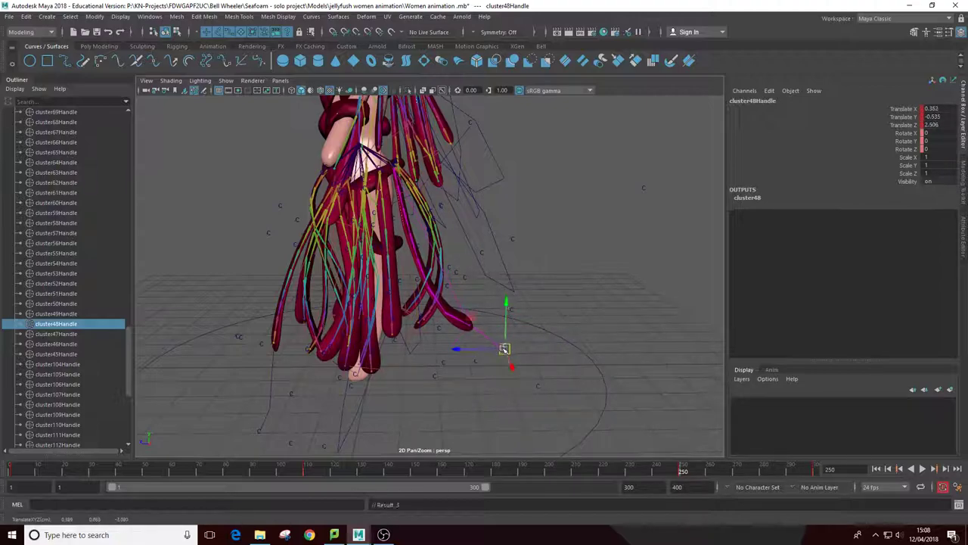
mouse_move(503, 348)
alt+mouse_down()
mouse_move(358, 293)
mouse_move(503, 346)
mouse_move(416, 373)
alt+mouse_up()
Step through the tentacle handles from cluster53 and cluster63 up to cluster71Handle.
click(91, 313)
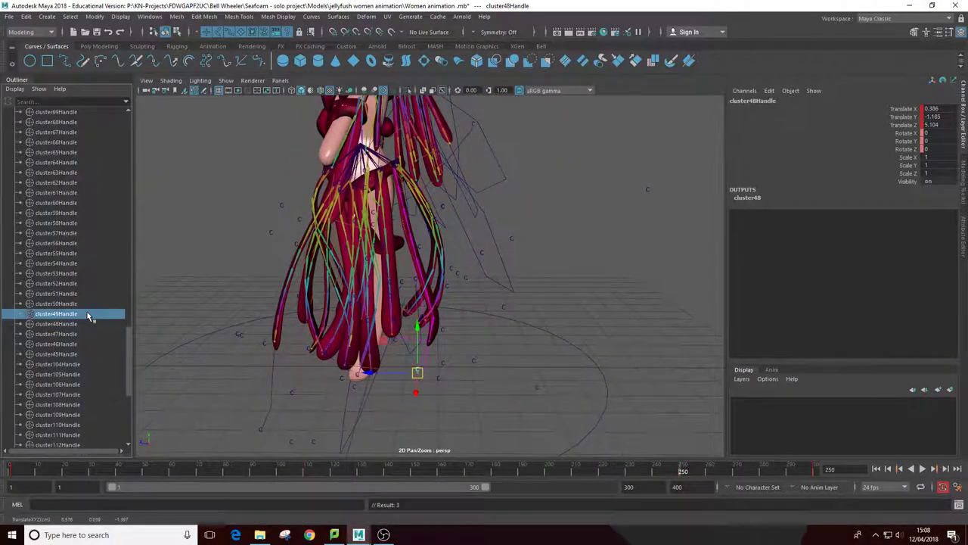
click(86, 292)
click(83, 273)
click(106, 253)
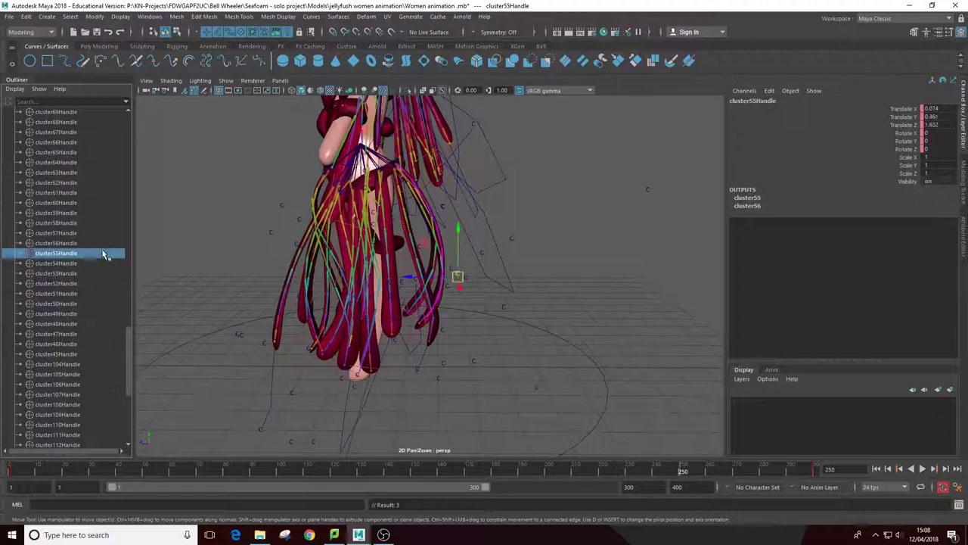
scroll(103, 254, up, 3)
click(103, 253)
scroll(102, 255, up, 3)
click(104, 253)
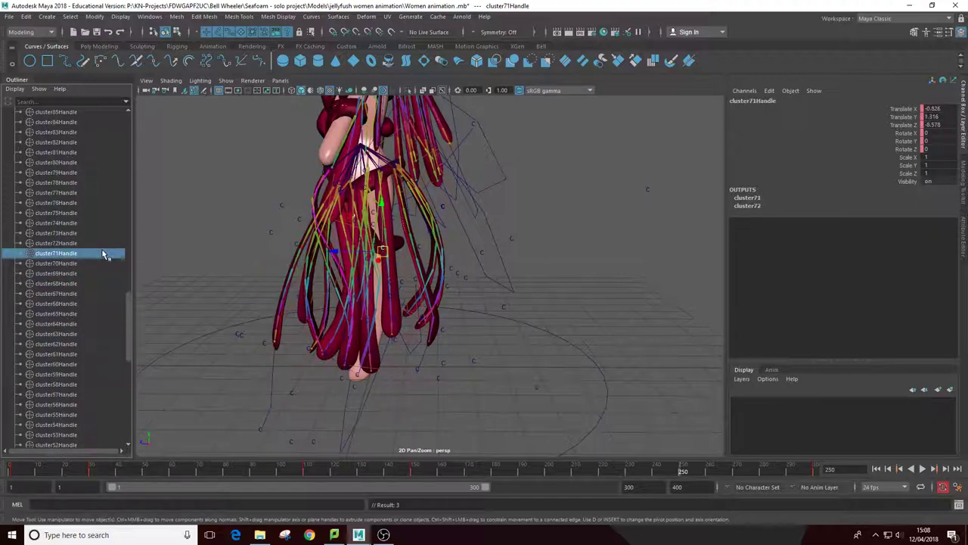
Viewing from behind, move cluster71Handle down and left to reshape its tentacle.
mouse_move(171, 253)
alt+mouse_down()
mouse_move(83, 256)
mouse_move(310, 277)
mouse_move(307, 286)
mouse_move(242, 302)
alt+mouse_up()
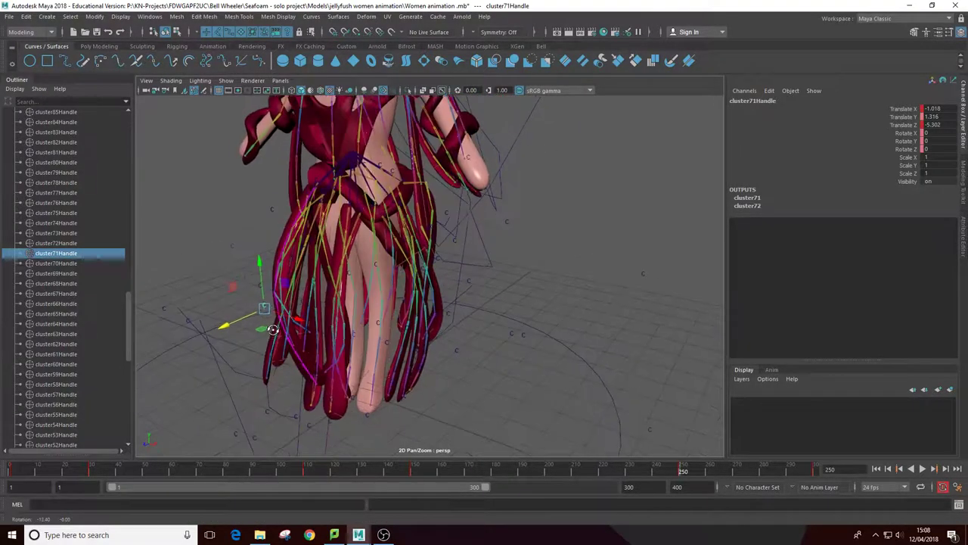
alt+right_drag(242, 302, 295, 299)
alt+middle_drag(295, 299, 291, 233)
drag(290, 214, 293, 259)
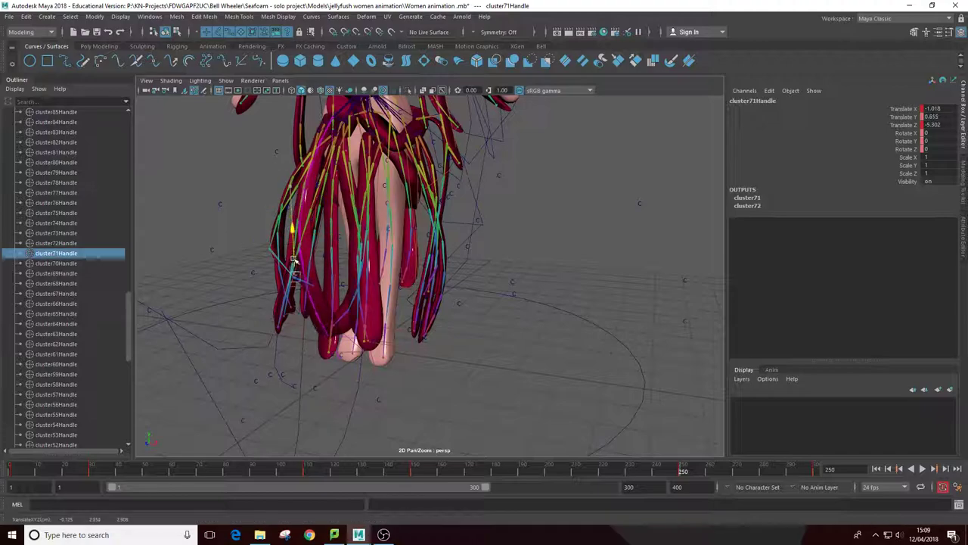
drag(287, 355, 222, 395)
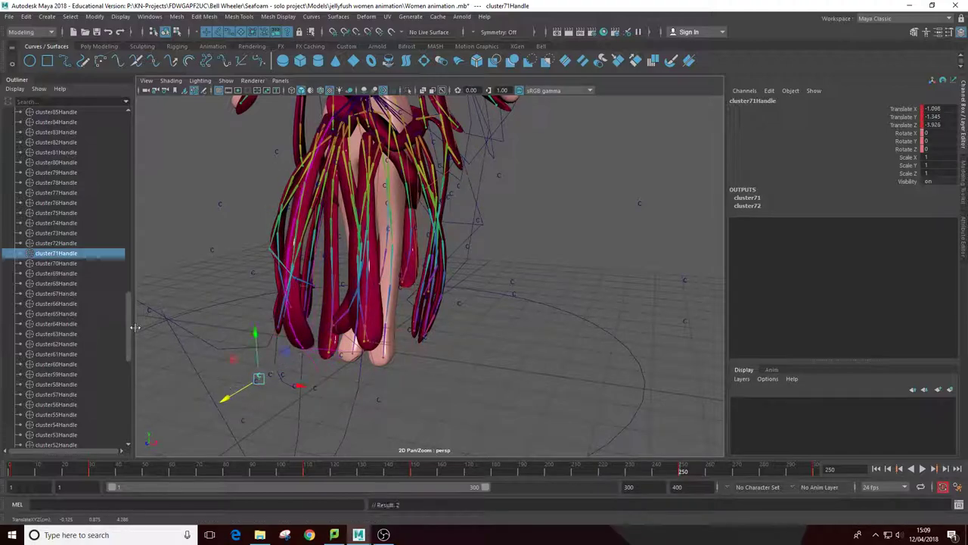
Shift cluster70Handle sideways, then pull cluster71Handle along X and down to the right.
click(71, 263)
alt+drag(260, 284, 250, 227)
drag(227, 195, 285, 203)
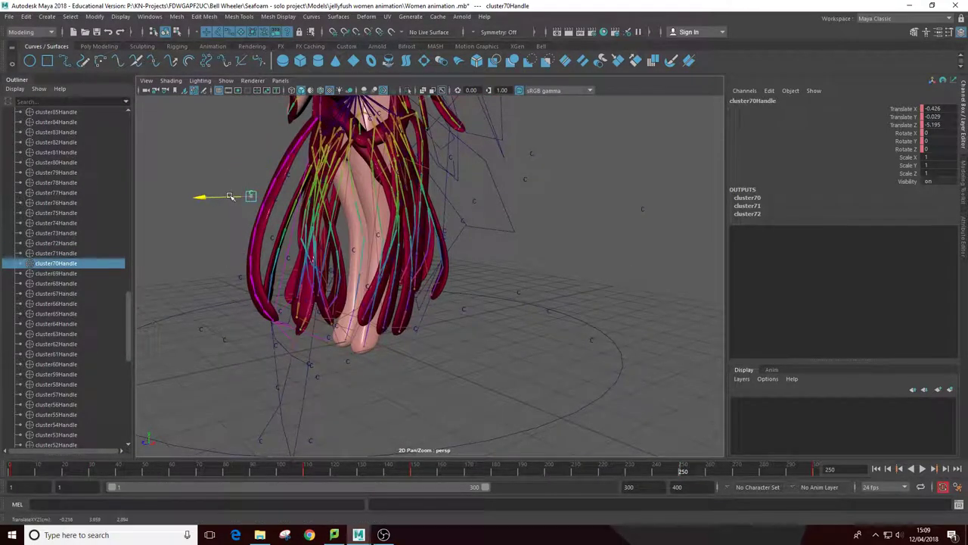
click(72, 252)
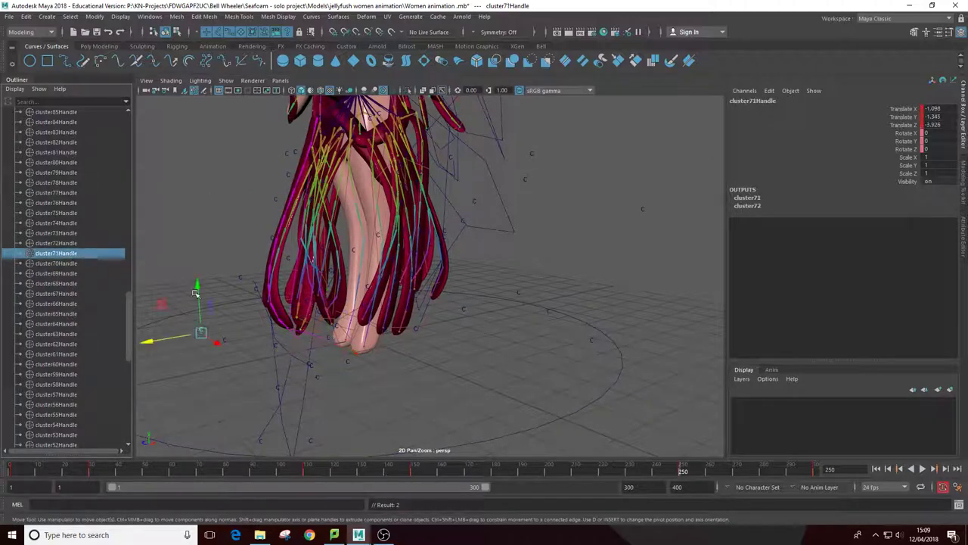
mouse_move(182, 335)
mouse_down()
mouse_move(140, 342)
mouse_move(261, 328)
mouse_move(252, 423)
mouse_move(226, 378)
mouse_move(244, 434)
mouse_move(226, 401)
mouse_move(225, 255)
mouse_move(261, 99)
mouse_up()
mouse_move(250, 404)
mouse_down()
mouse_move(231, 408)
mouse_move(325, 346)
mouse_move(417, 345)
mouse_move(361, 315)
mouse_up()
drag(526, 439, 437, 408)
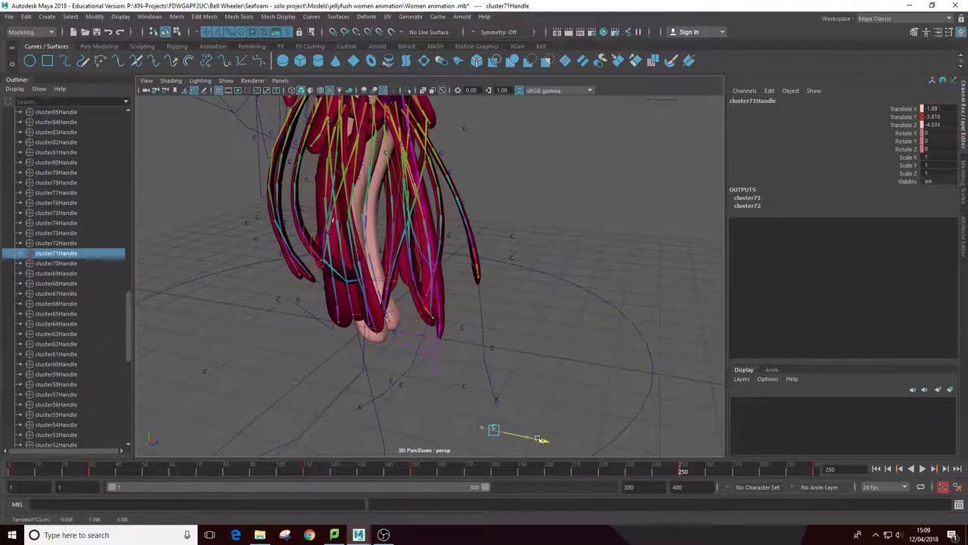
Raise cluster72Handle so its tentacle tip lifts up and outward, then play it back.
click(96, 243)
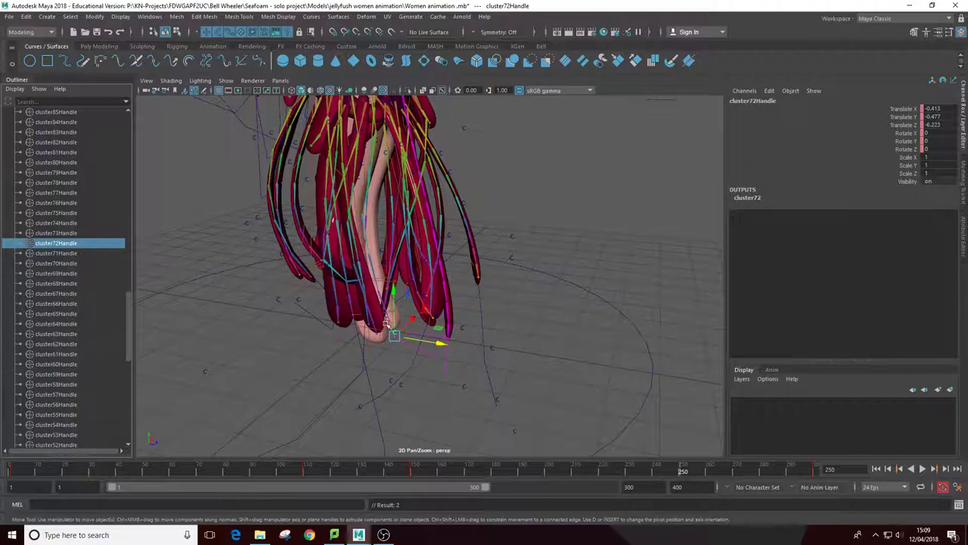
drag(391, 308, 394, 252)
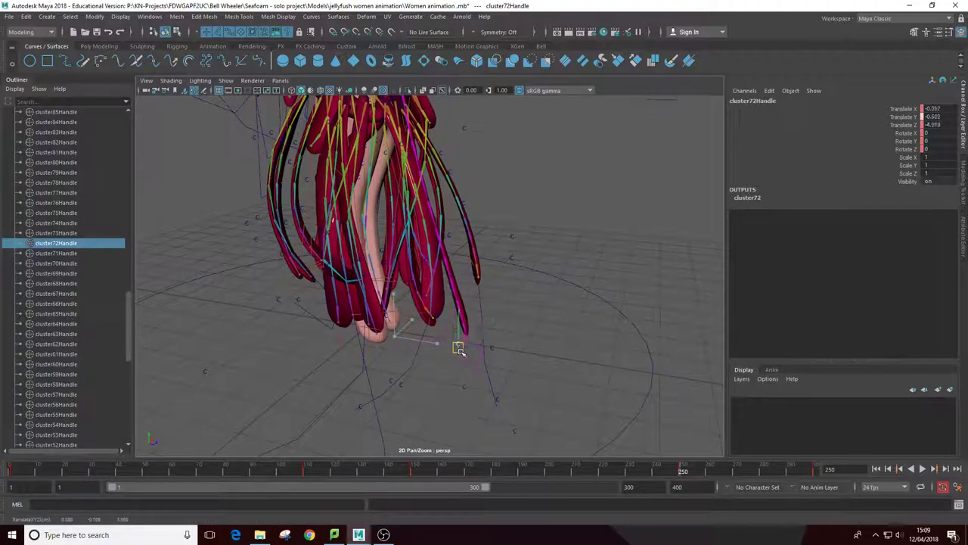
mouse_move(458, 347)
mouse_down()
mouse_move(519, 301)
mouse_move(402, 325)
mouse_move(371, 318)
mouse_move(452, 321)
mouse_up()
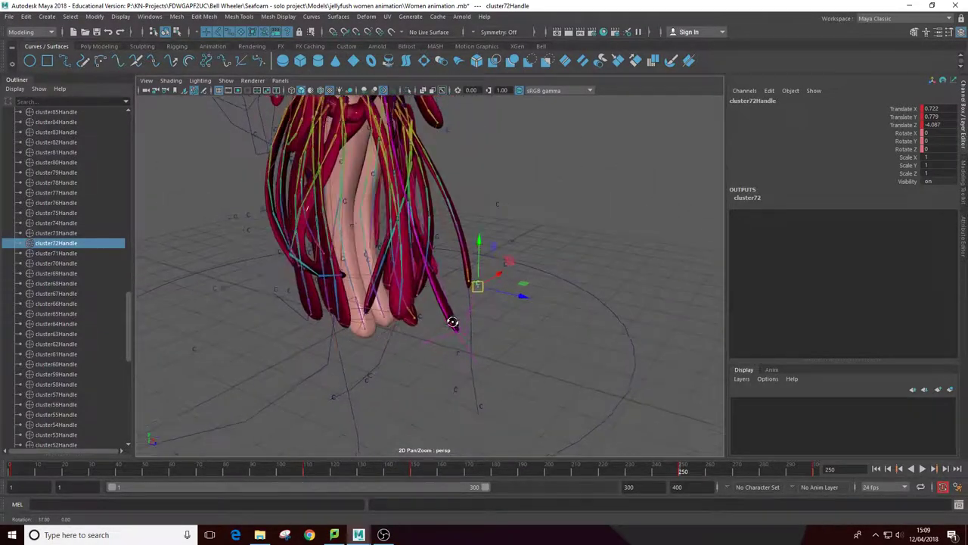
key(alt+v)
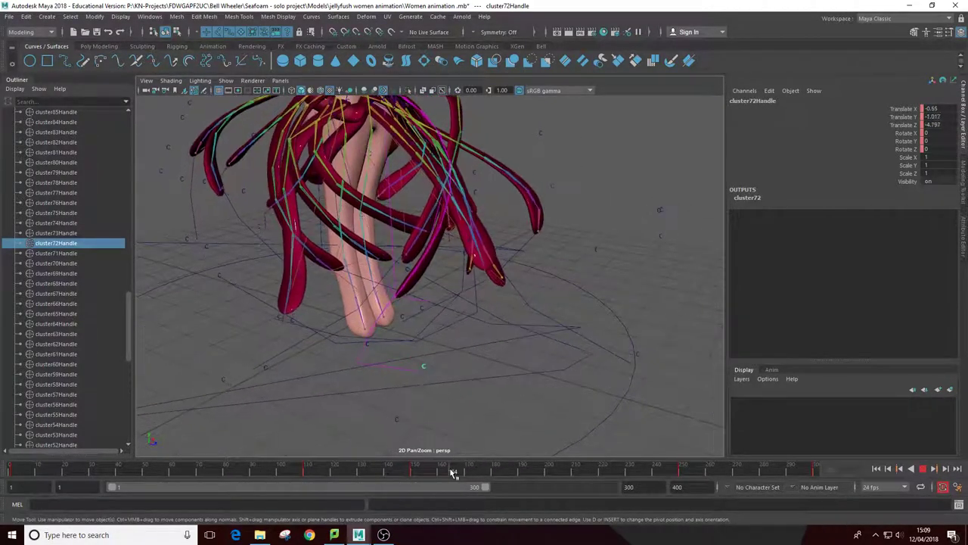
Move the cluster72 tip, then the cluster74–76 tips down, right and back along Z.
drag(453, 473, 765, 472)
alt+right_drag(422, 343, 411, 387)
drag(437, 375, 452, 394)
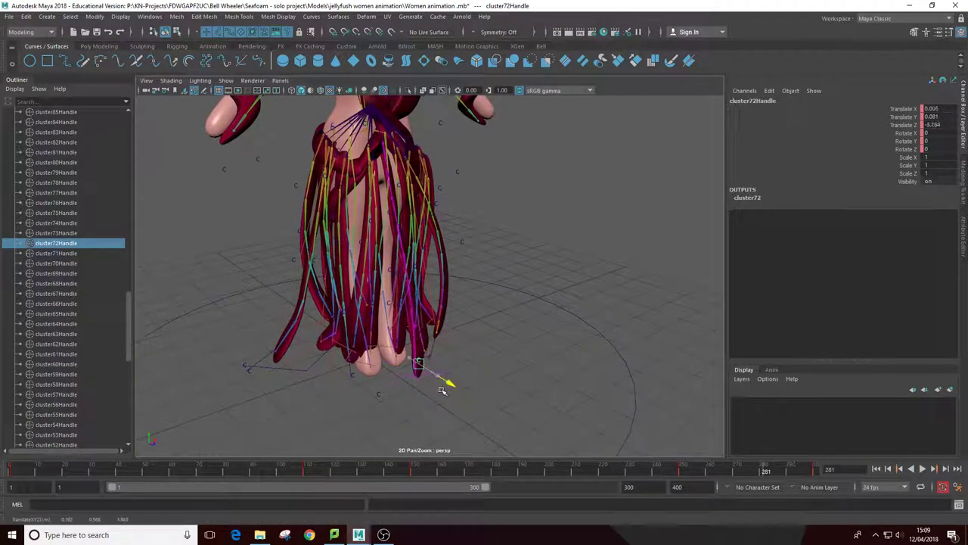
click(73, 232)
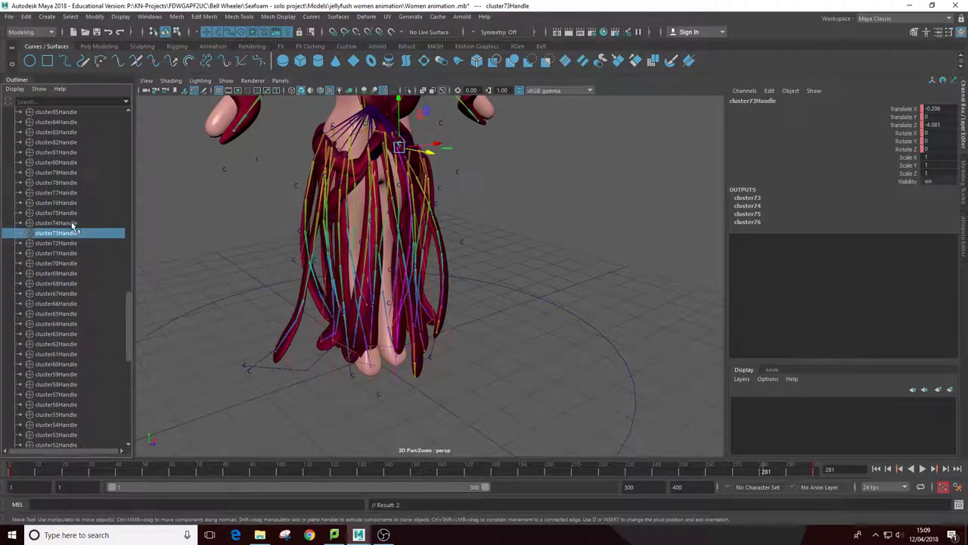
drag(73, 226, 68, 204)
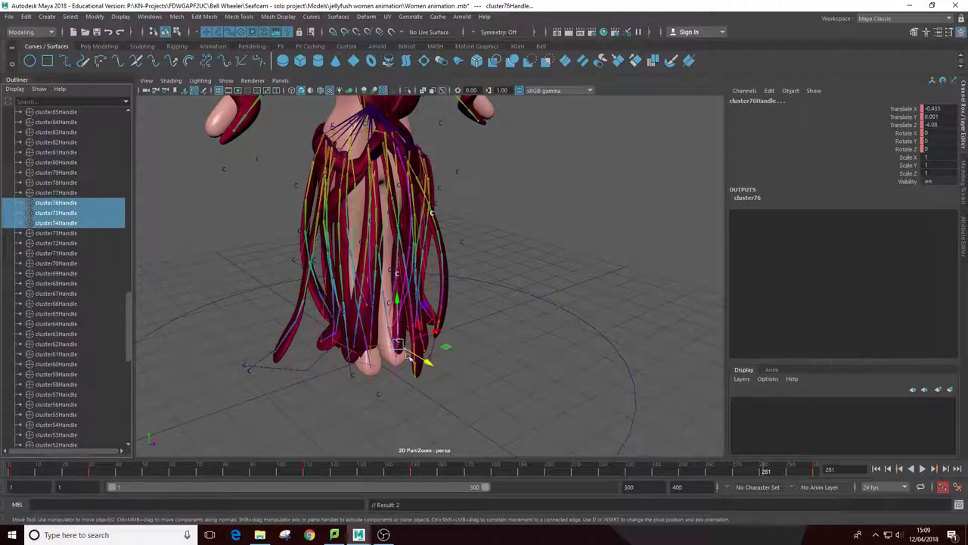
mouse_move(408, 356)
mouse_down()
mouse_move(473, 390)
mouse_move(437, 378)
mouse_move(432, 320)
mouse_move(428, 432)
mouse_move(416, 368)
mouse_move(341, 363)
mouse_move(320, 389)
mouse_move(346, 385)
mouse_move(340, 410)
mouse_move(318, 420)
mouse_move(339, 433)
mouse_move(438, 372)
mouse_move(440, 292)
mouse_up()
mouse_move(471, 409)
mouse_down()
mouse_move(422, 389)
mouse_move(353, 335)
mouse_move(329, 346)
mouse_move(328, 310)
mouse_up()
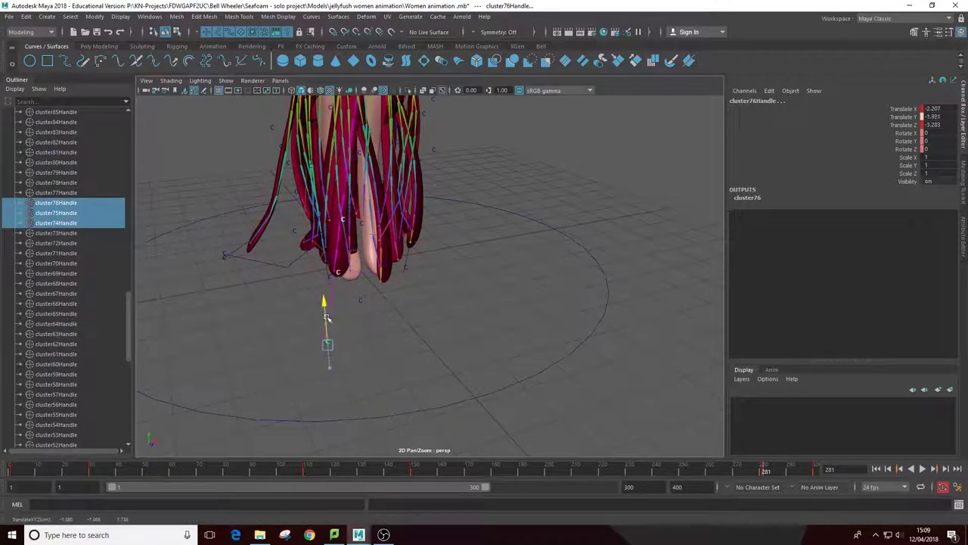
Raise cluster79 and cluster80 handles to translate Y 1.436, then scrub back to frame 245.
click(71, 183)
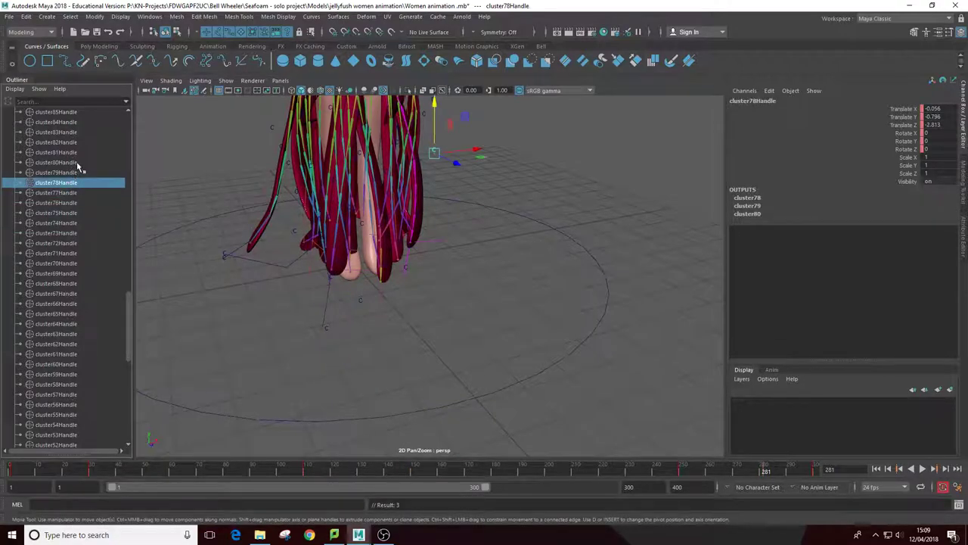
scroll(76, 212, up, 2)
scroll(72, 257, up, 1)
click(70, 268)
ctrl+click(70, 258)
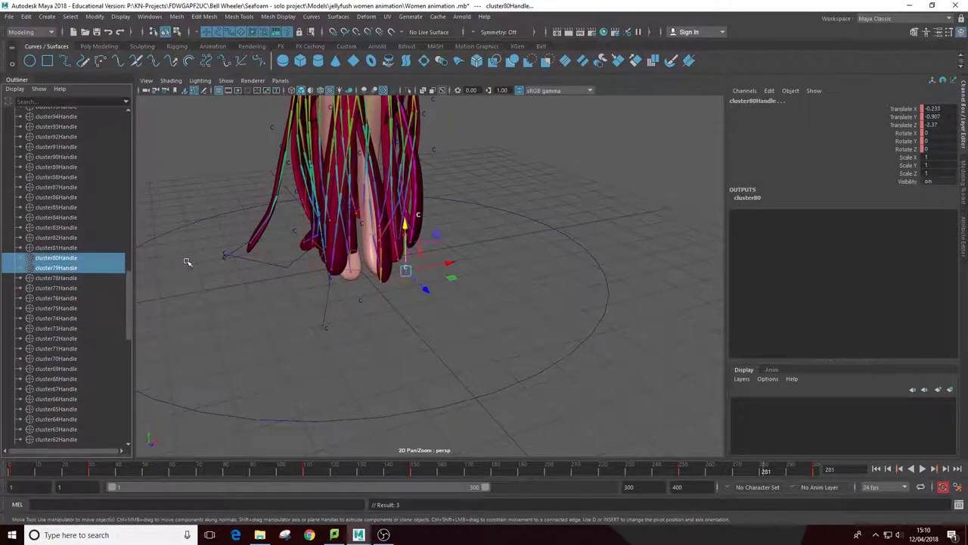
drag(433, 273, 436, 311)
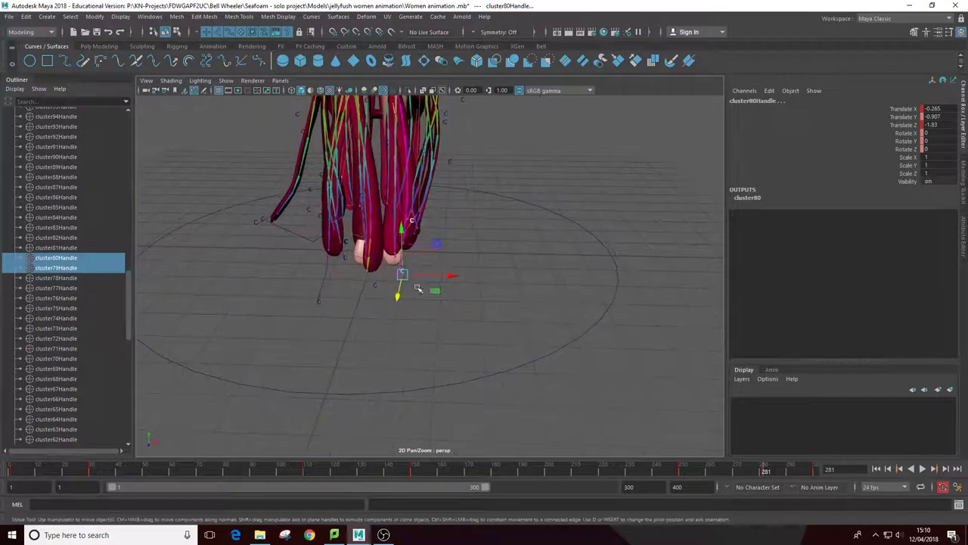
mouse_move(444, 276)
mouse_down()
mouse_move(368, 290)
mouse_move(395, 299)
mouse_up()
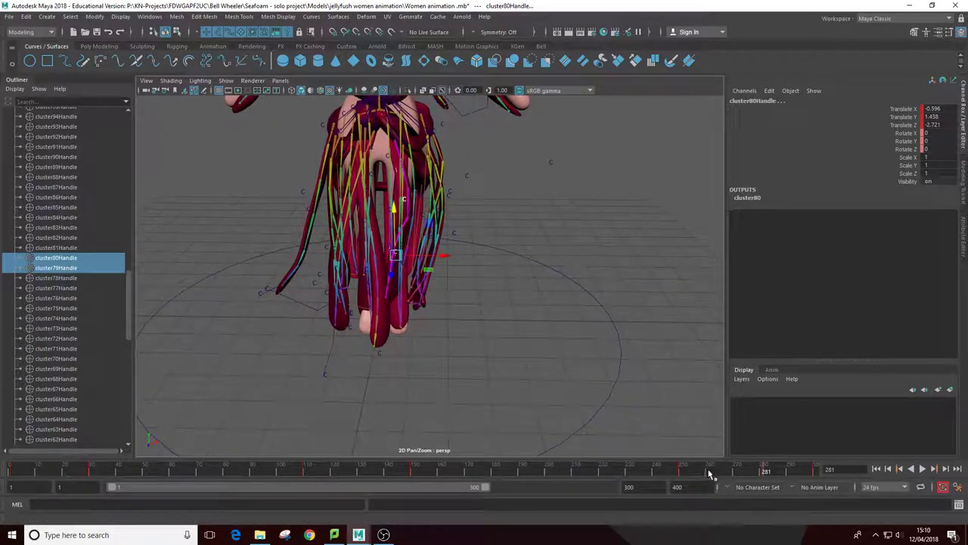
mouse_move(713, 471)
mouse_down()
mouse_move(572, 471)
mouse_move(813, 475)
mouse_move(762, 471)
mouse_up()
At frame 280, shift the cluster86 and cluster87 strands right, then pull cluster87 down-left.
key(w)
click(71, 217)
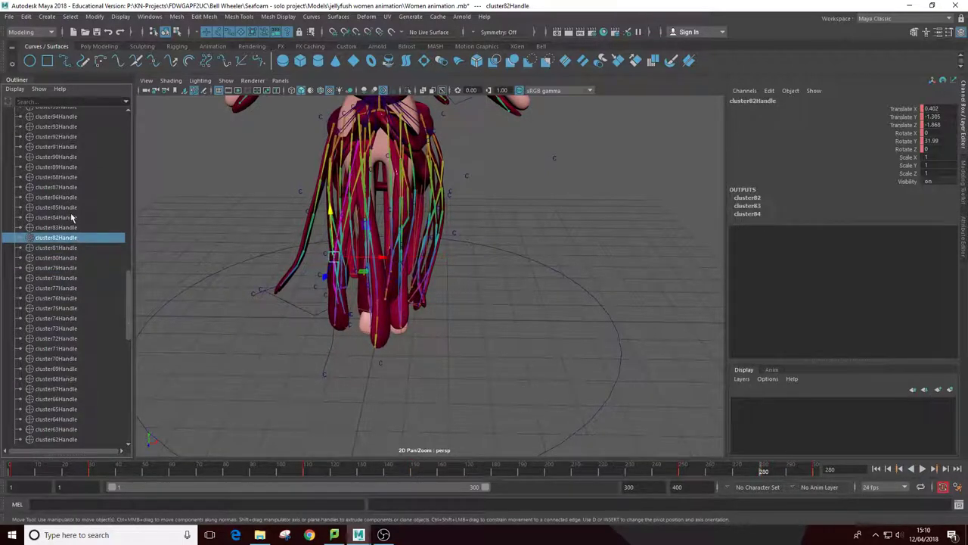
click(72, 197)
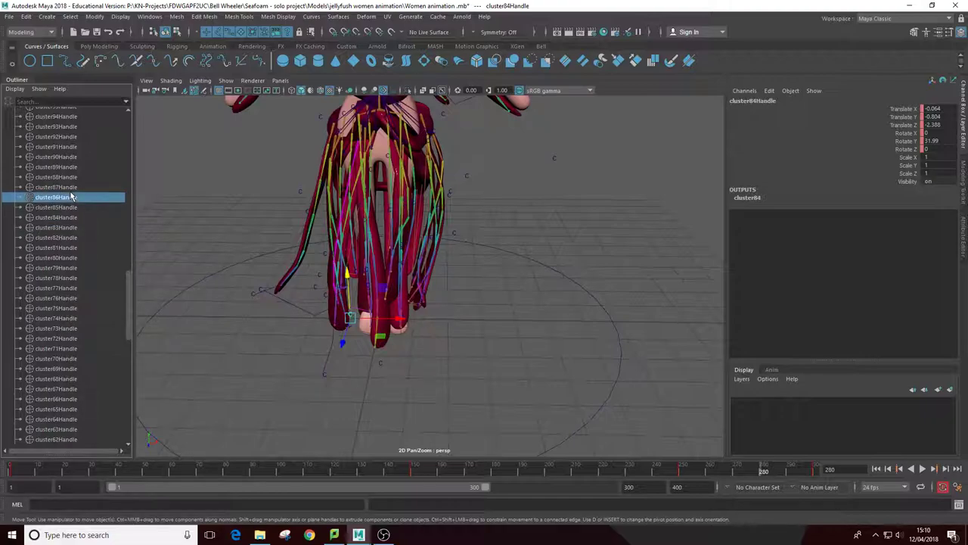
ctrl+click(84, 186)
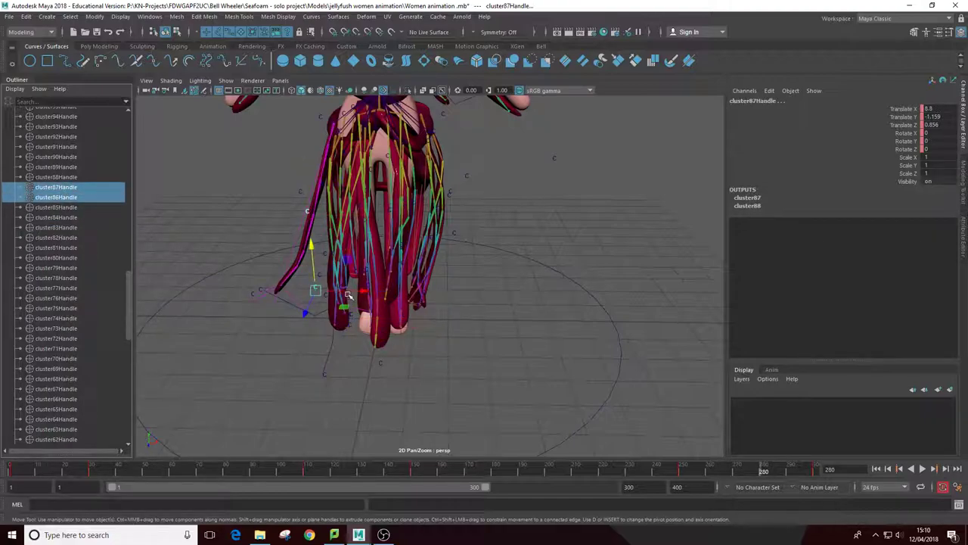
drag(349, 295, 369, 318)
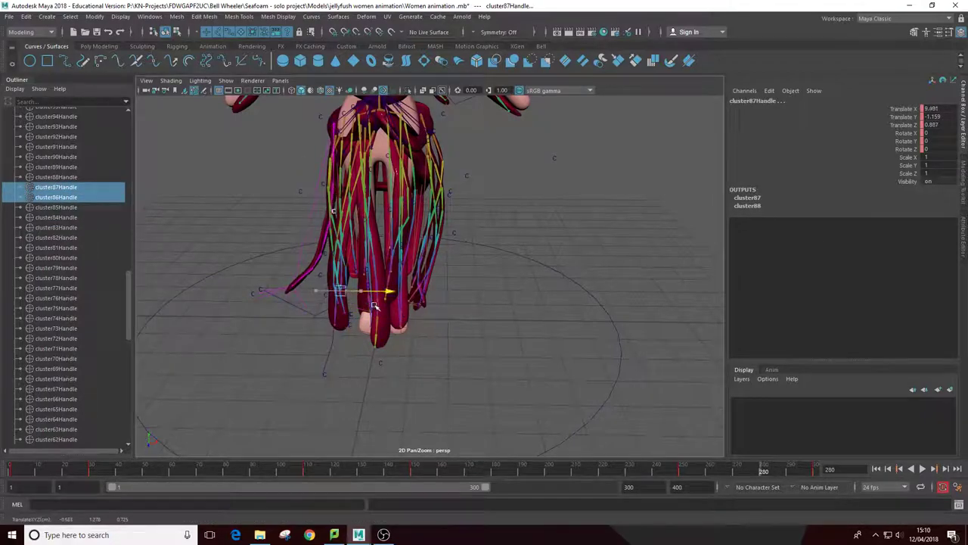
click(53, 208)
click(60, 189)
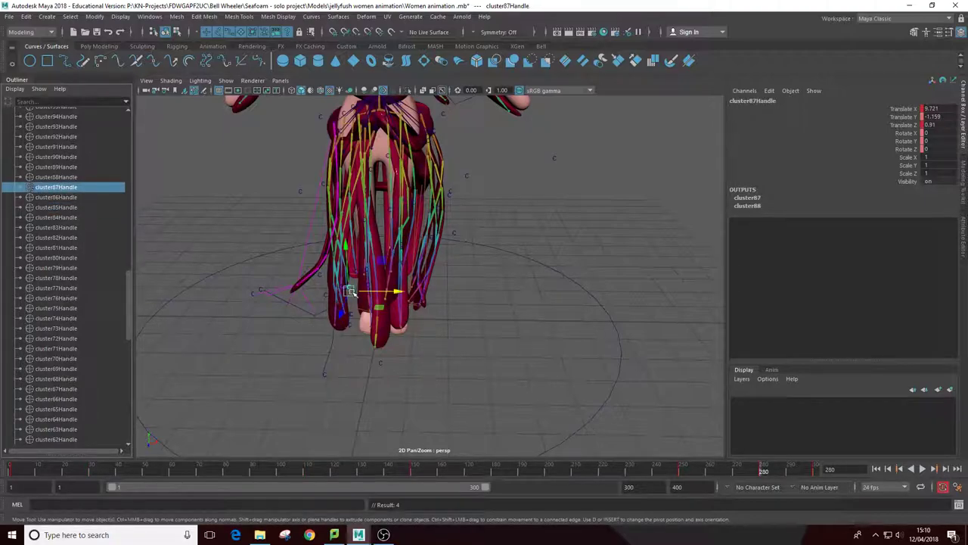
drag(350, 291, 322, 435)
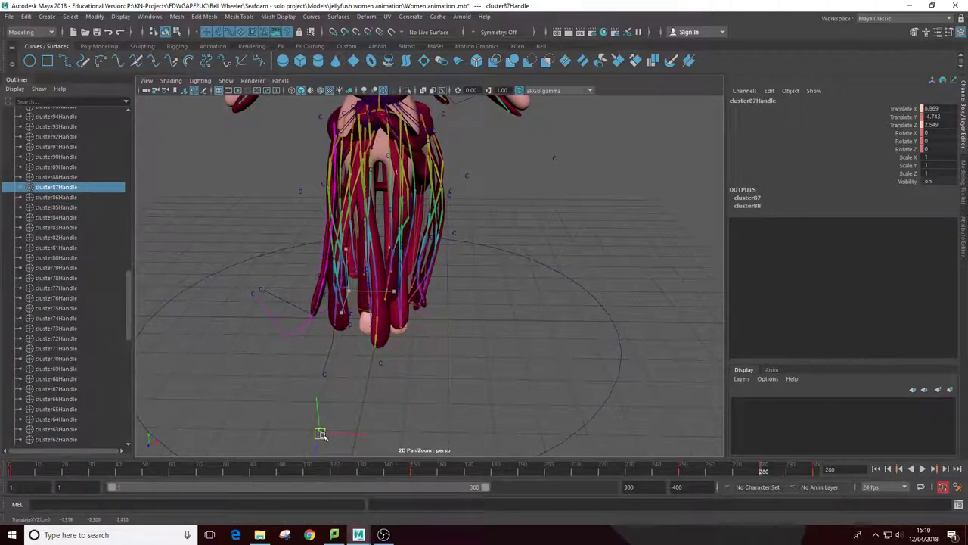
Lift cluster88's strands, lower cluster90 to translate Y -5.593, then scrub back to frame 241.
click(89, 176)
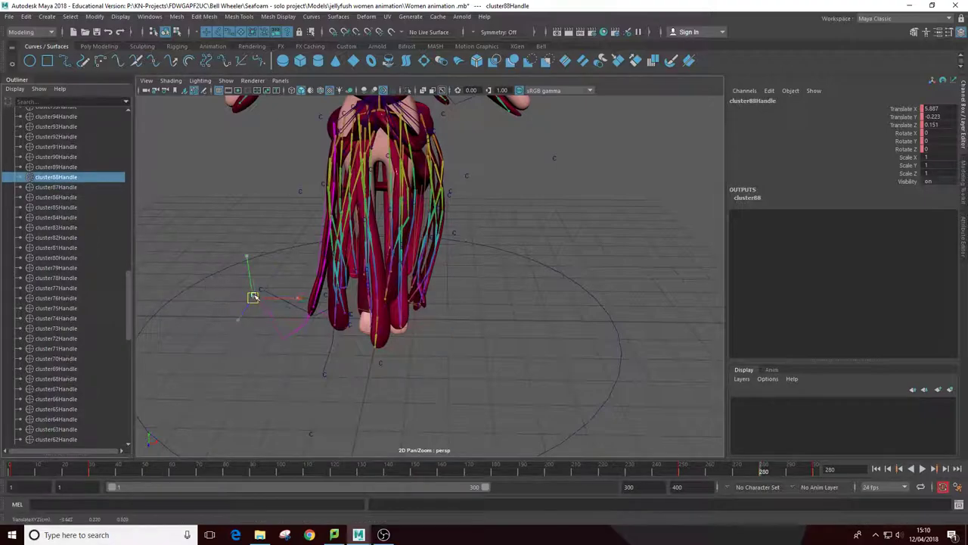
drag(331, 420, 484, 287)
click(84, 169)
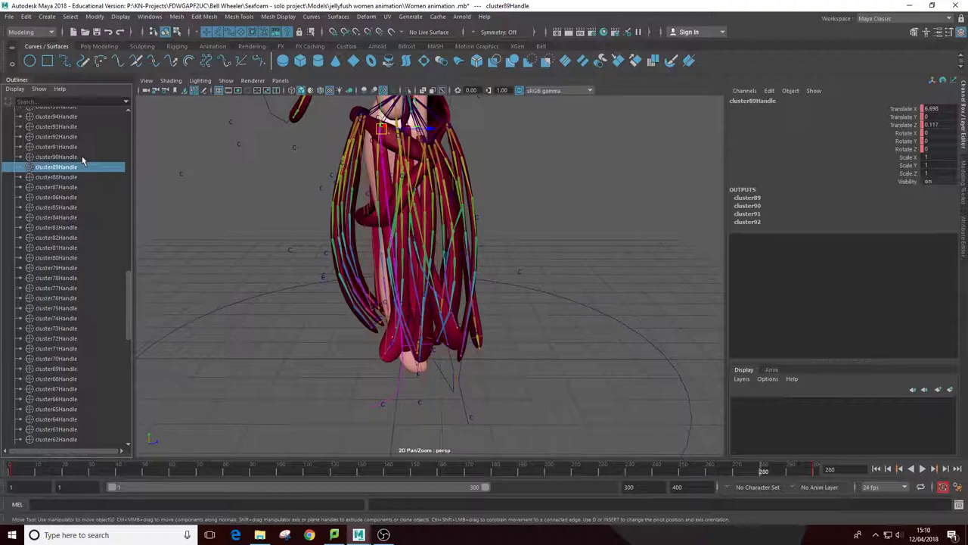
click(84, 156)
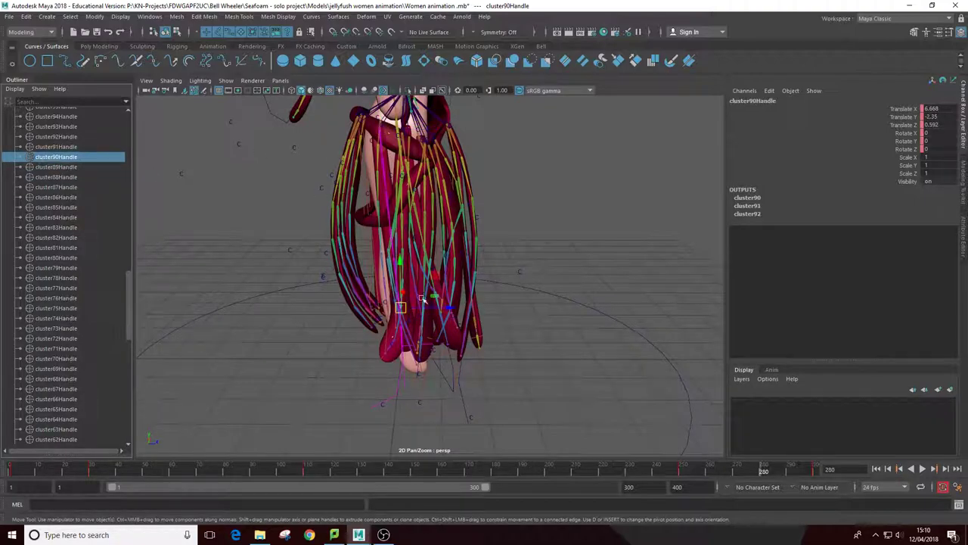
drag(412, 310, 365, 343)
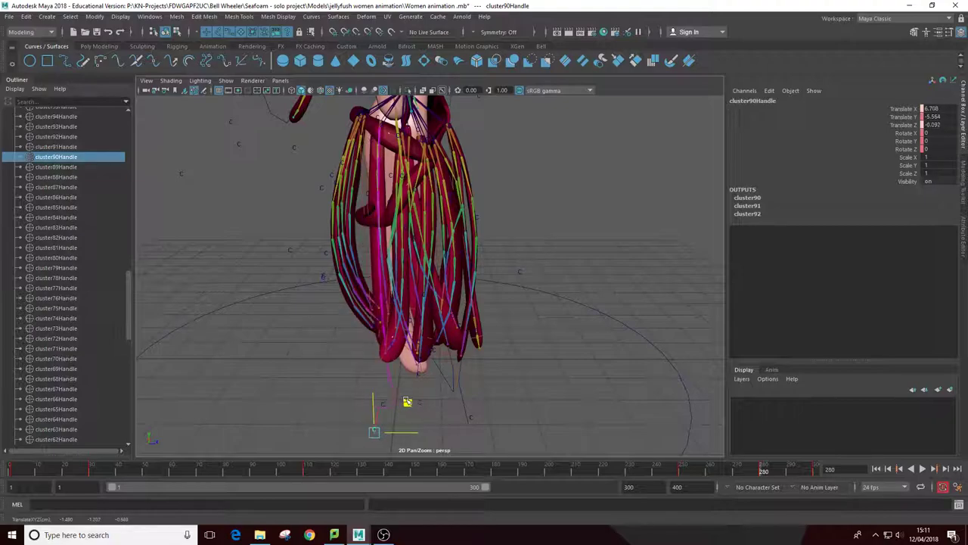
alt+middle_drag(391, 402, 422, 355)
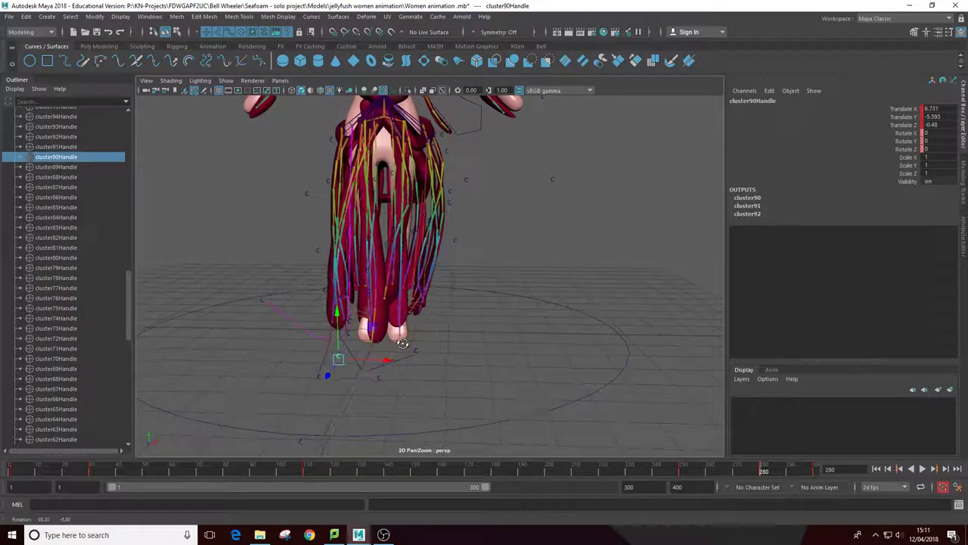
mouse_move(726, 471)
mouse_down()
mouse_move(280, 488)
mouse_move(339, 508)
mouse_up()
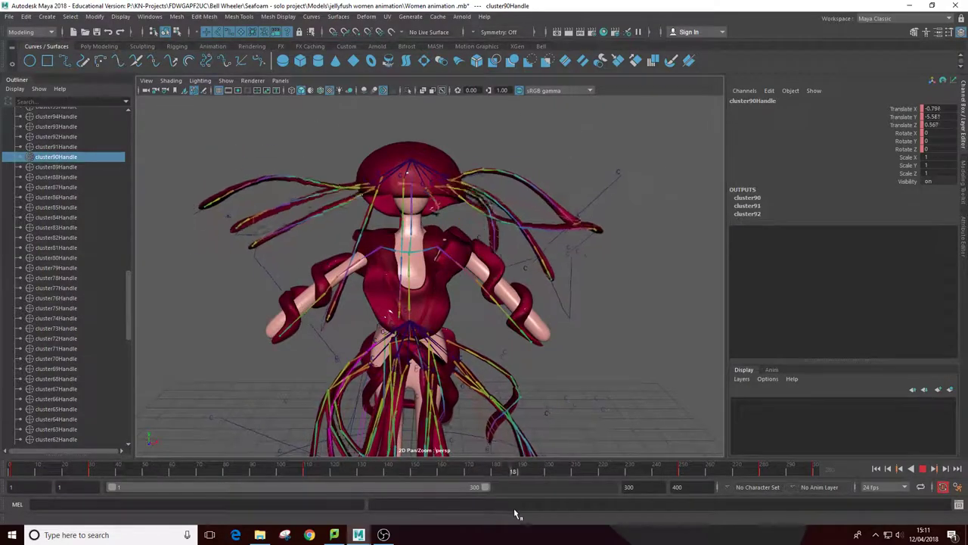
mouse_move(339, 509)
mouse_down()
mouse_move(602, 519)
mouse_move(721, 494)
mouse_move(807, 493)
mouse_up()
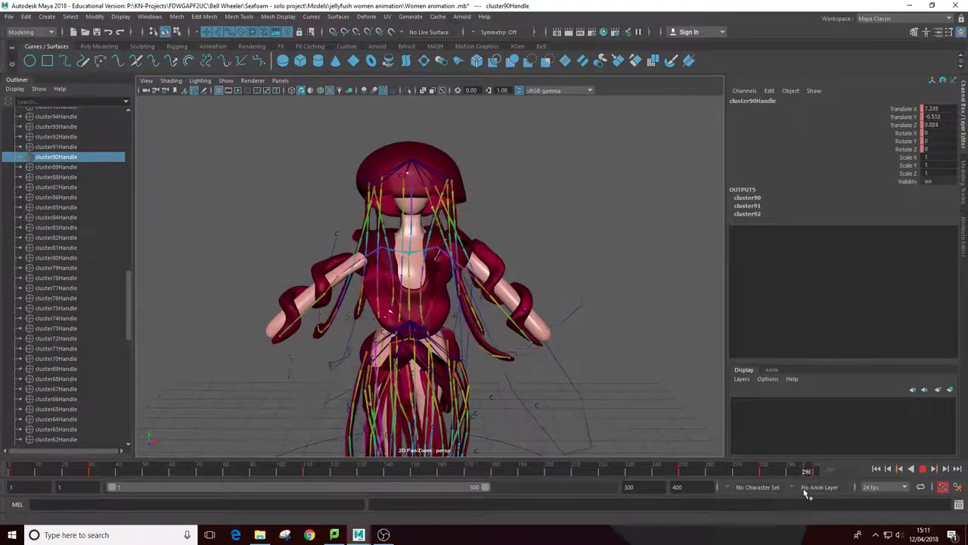
middle_drag(661, 443, 527, 305)
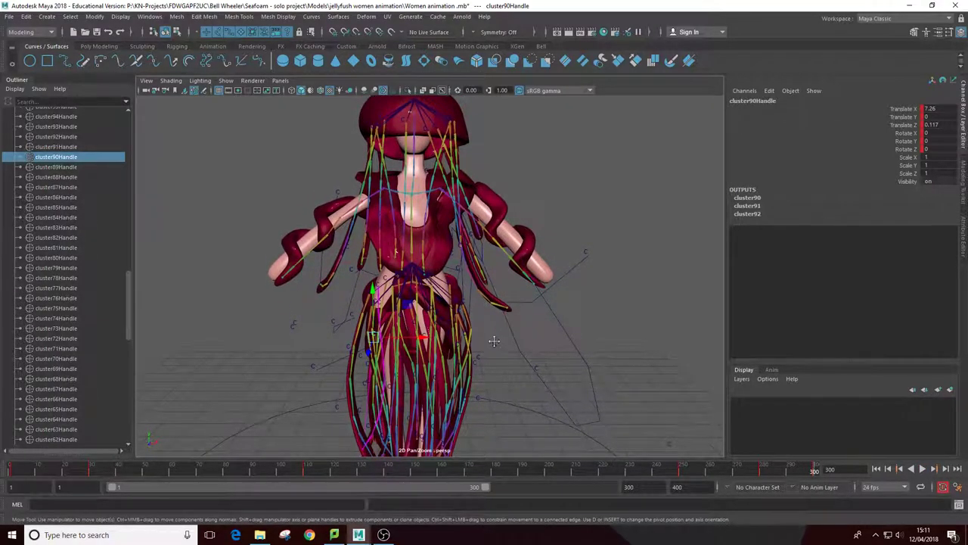
middle_drag(493, 341, 305, 293)
scroll(88, 220, up, 5)
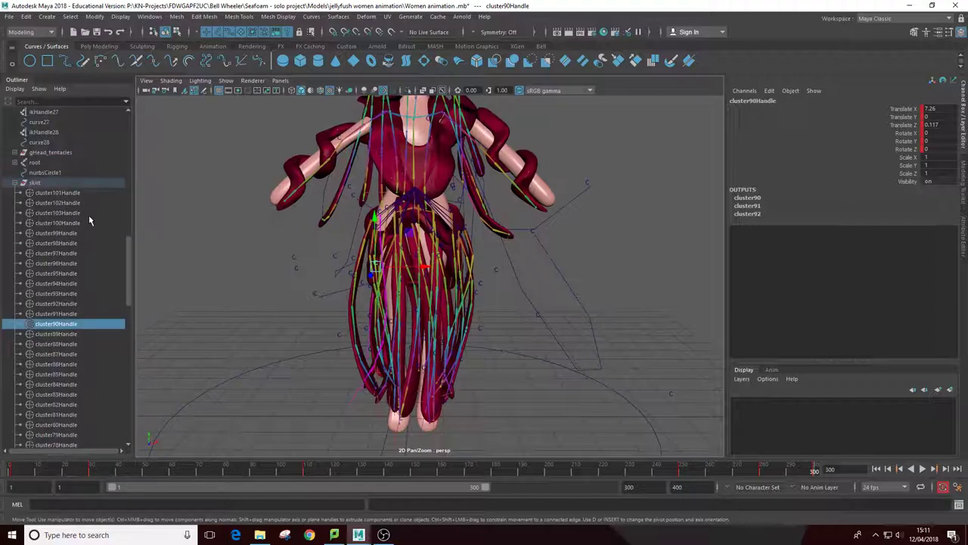
click(75, 273)
alt+drag(284, 301, 439, 348)
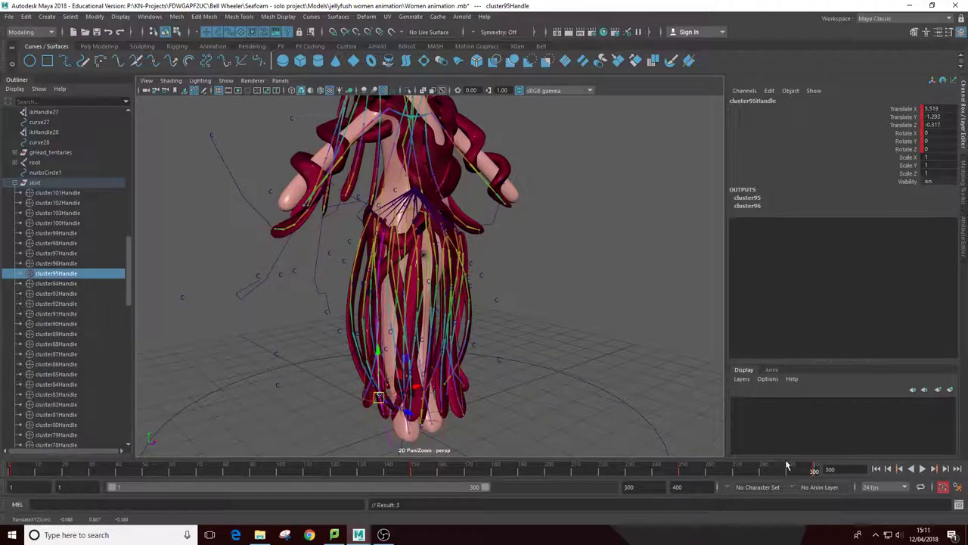
key(alt+v)
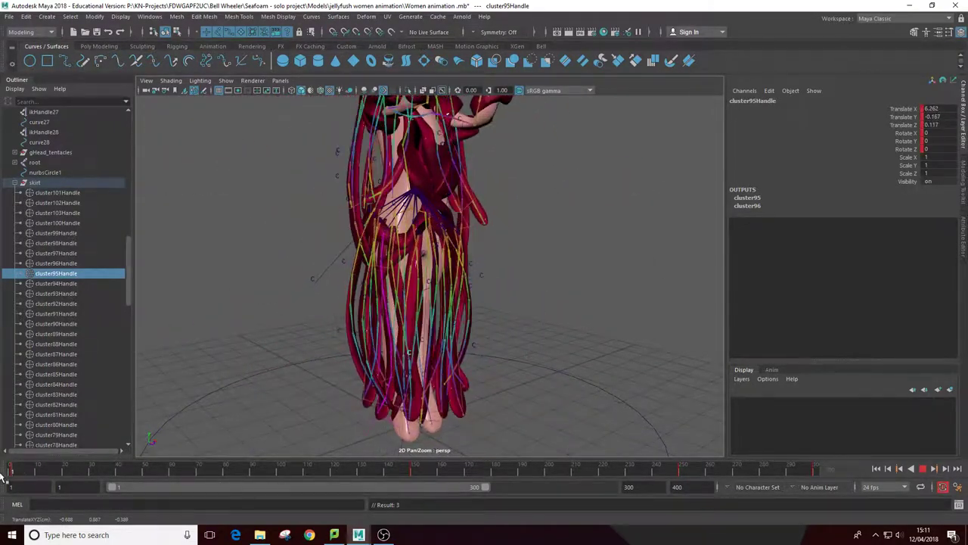
key(Escape)
alt+drag(378, 355, 438, 301)
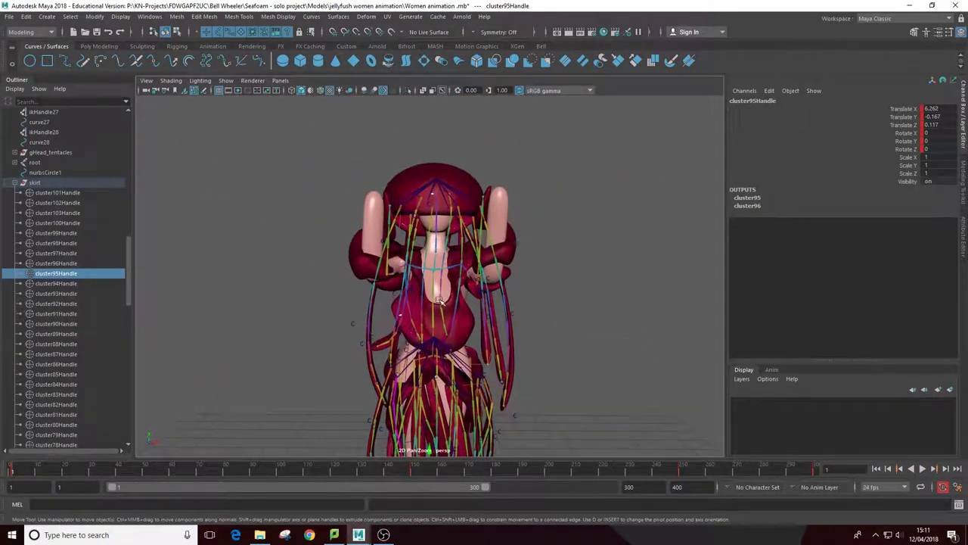
scroll(435, 283, up, 3)
Select the upper_chest_2 neck joint with Rotate and key its Translate X–Rotate Z channels.
click(433, 266)
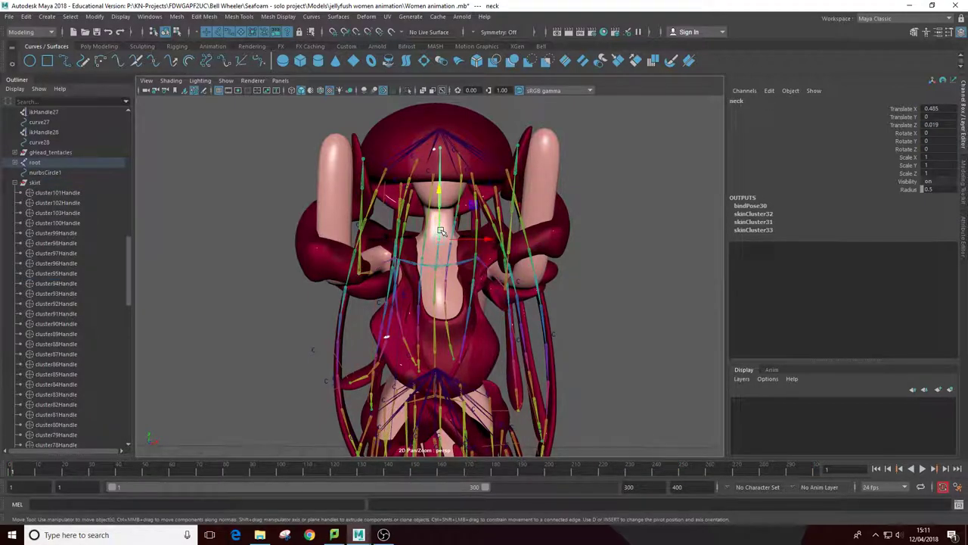
key(e)
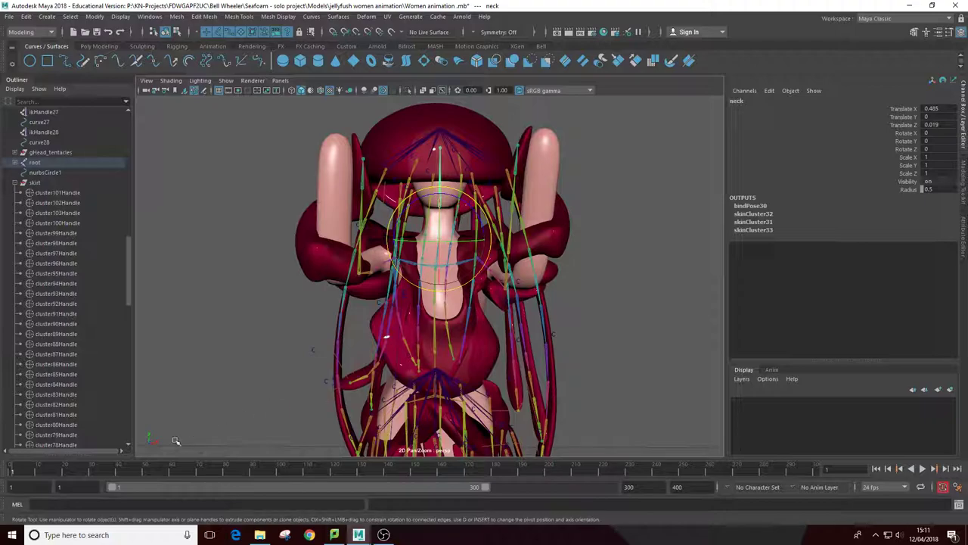
drag(54, 473, 190, 425)
click(903, 109)
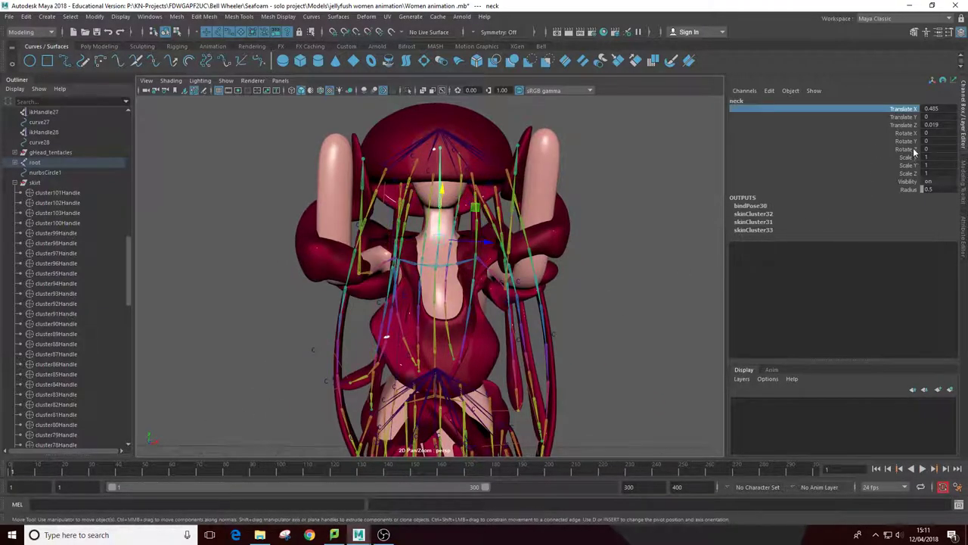
shift+click(908, 149)
right_click(912, 149)
click(885, 171)
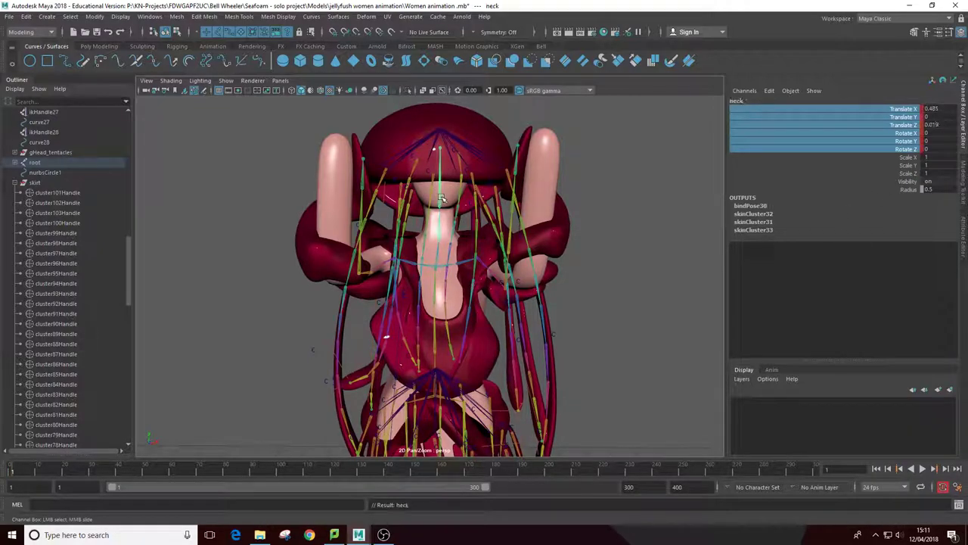
Check head_2's keying options, return to the neck joint and play the animation.
right_click(858, 118)
click(872, 154)
key(Down)
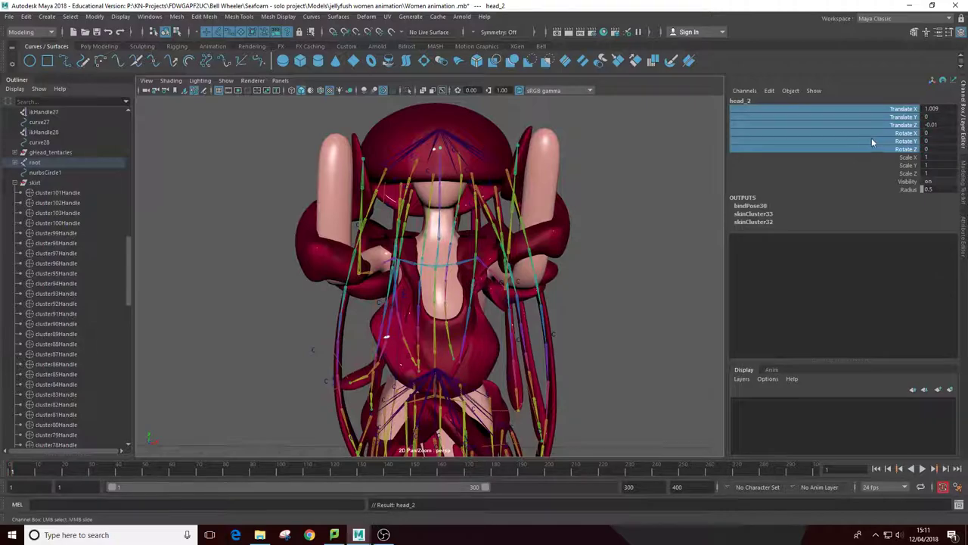
right_click(872, 138)
click(889, 153)
key(Up)
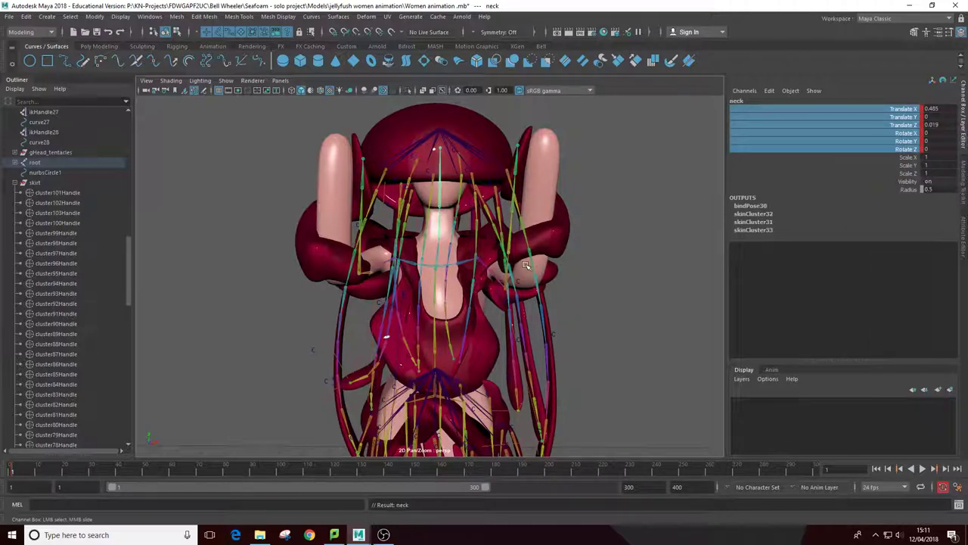
key(alt+v)
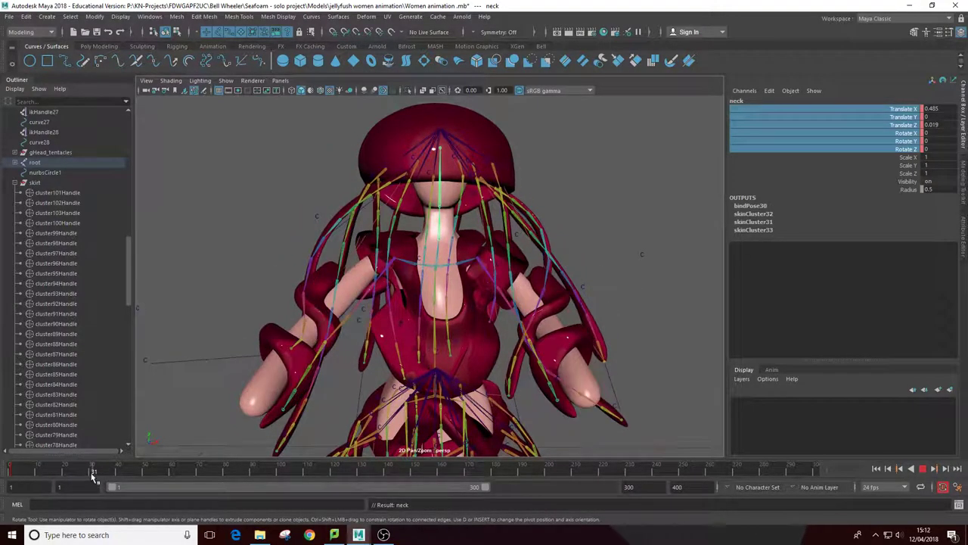
Rotate the neck slightly at frames 30 and 50 to tilt the head.
key(alt+v)
drag(438, 234, 439, 231)
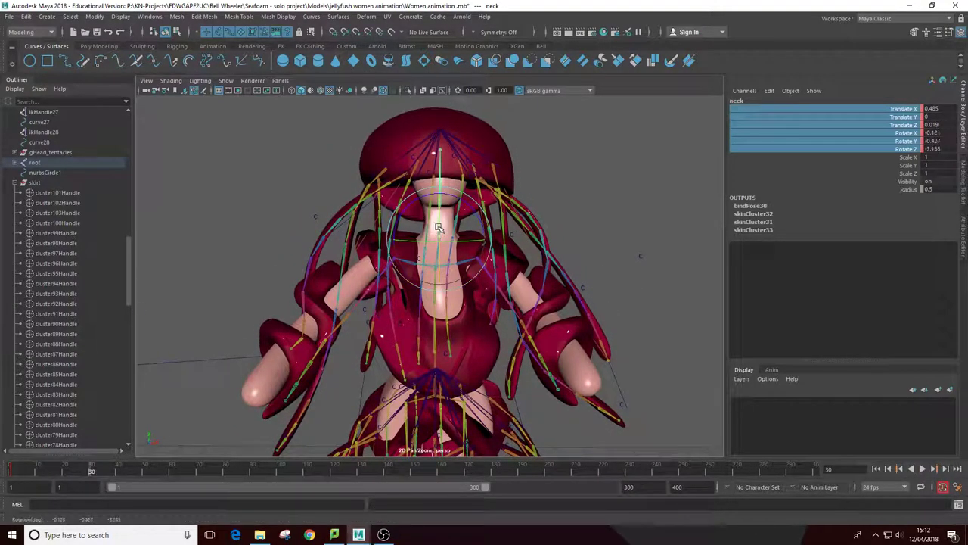
key(alt+v)
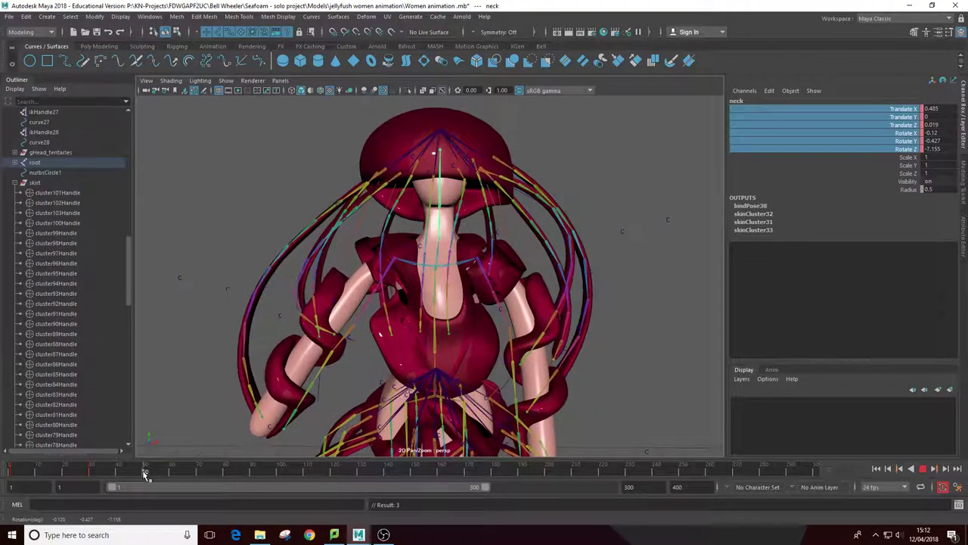
click(148, 472)
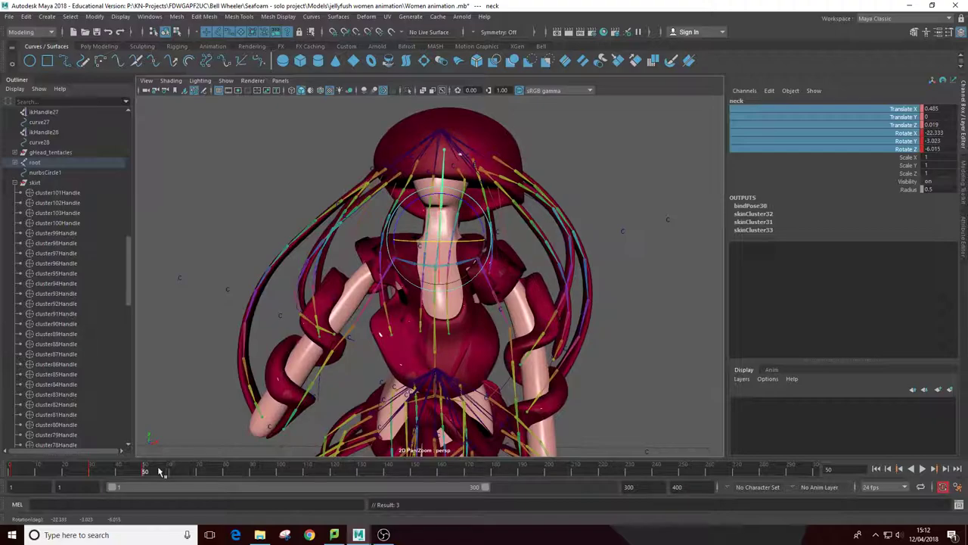
key(alt+v)
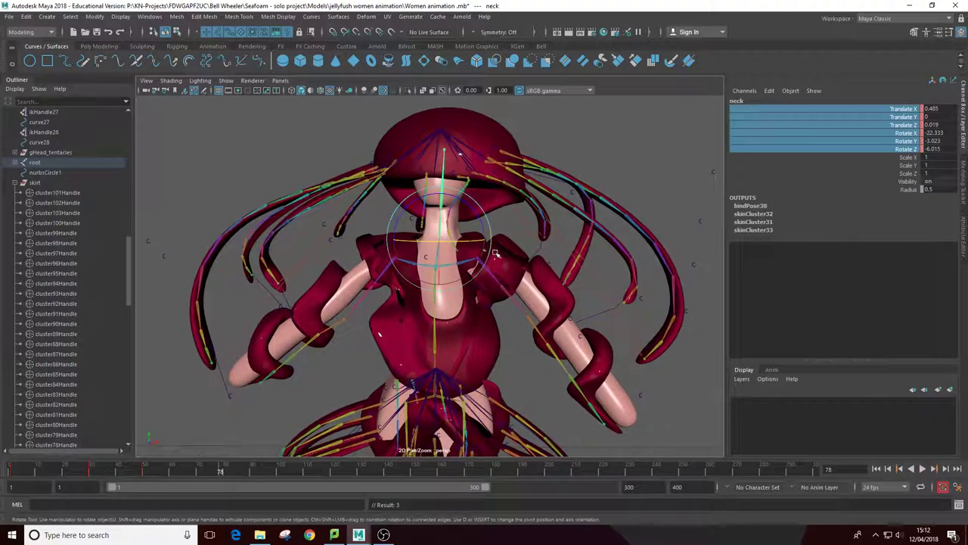
drag(495, 253, 484, 241)
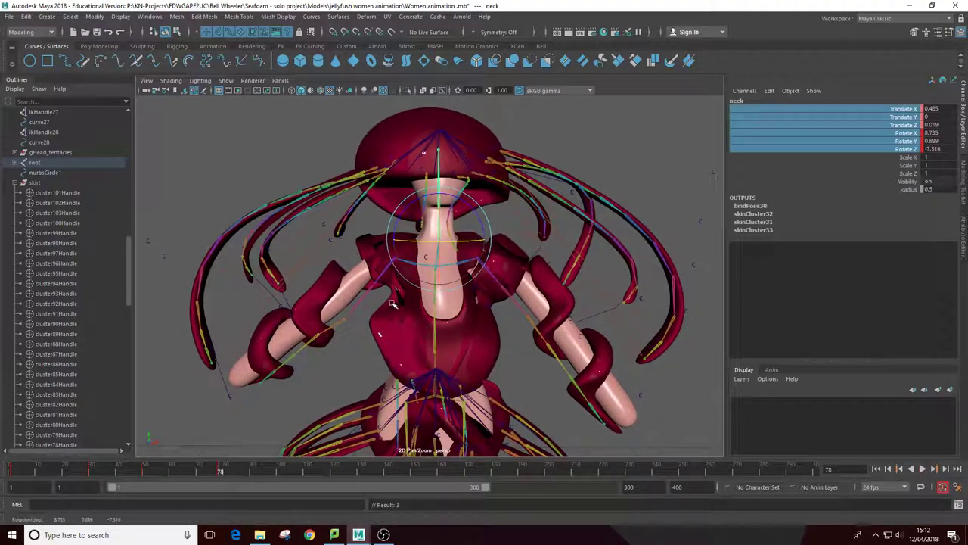
key(alt+v)
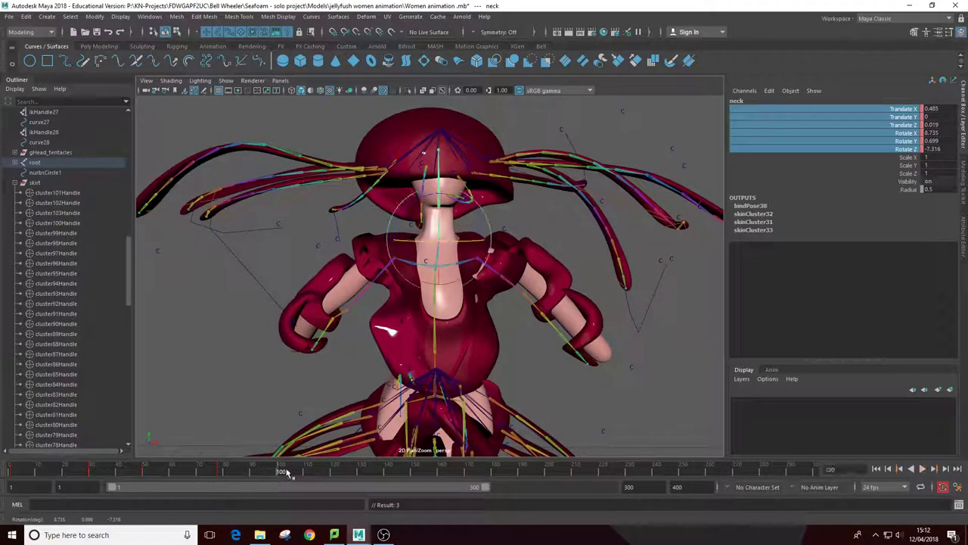
drag(460, 241, 456, 247)
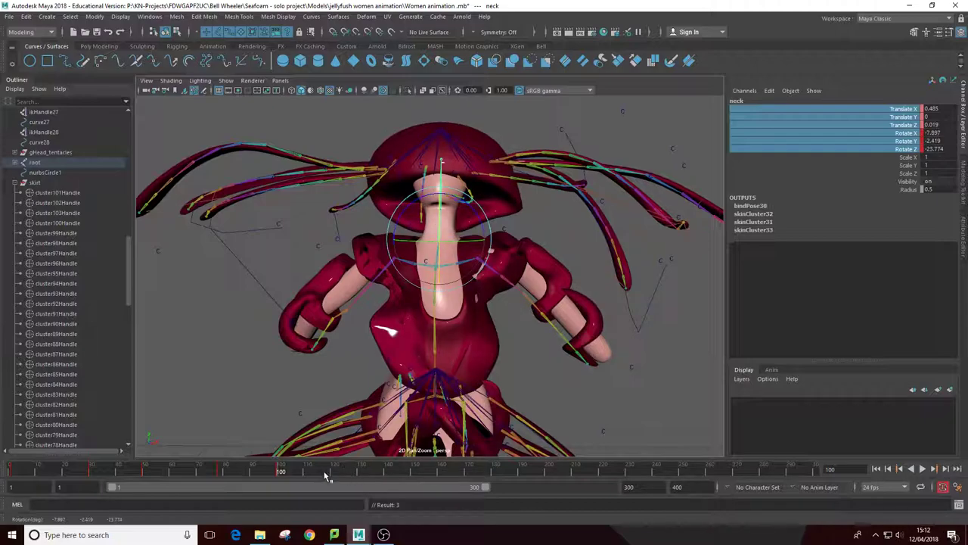
Rotate the neck at frames 146, 210 and 250, straightening it then tilting it the other way.
drag(325, 475, 413, 477)
mouse_move(446, 258)
mouse_down()
mouse_move(440, 231)
mouse_move(512, 472)
mouse_up()
key(super)
key(super)
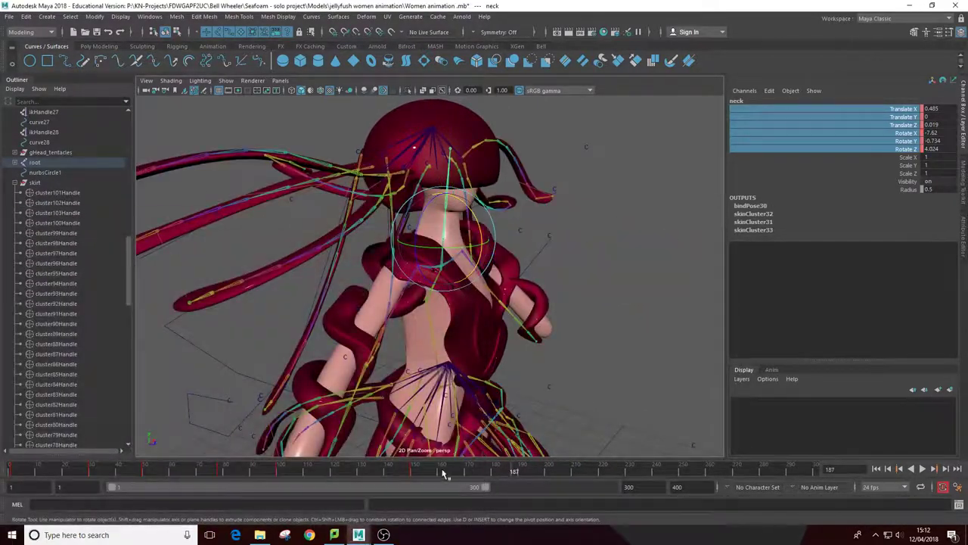
drag(416, 472, 492, 476)
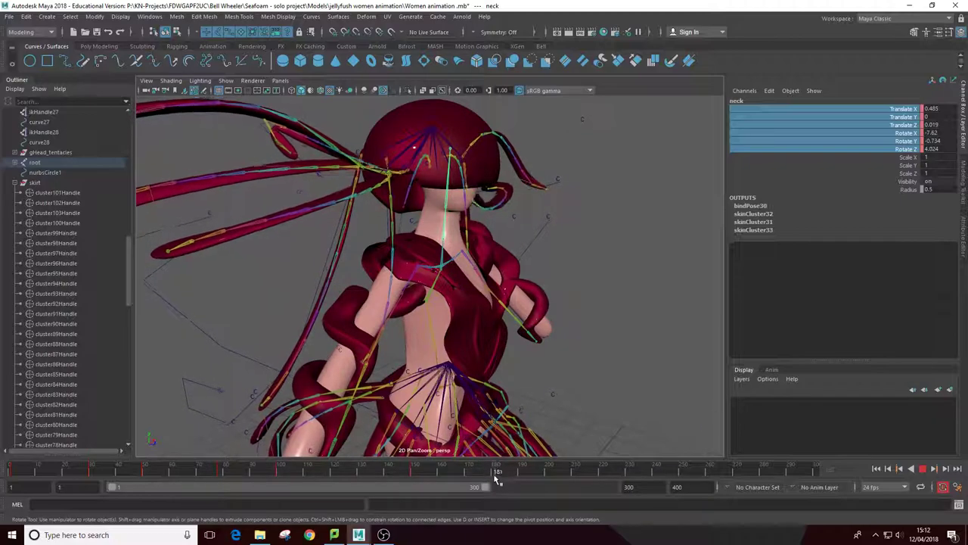
drag(479, 239, 478, 236)
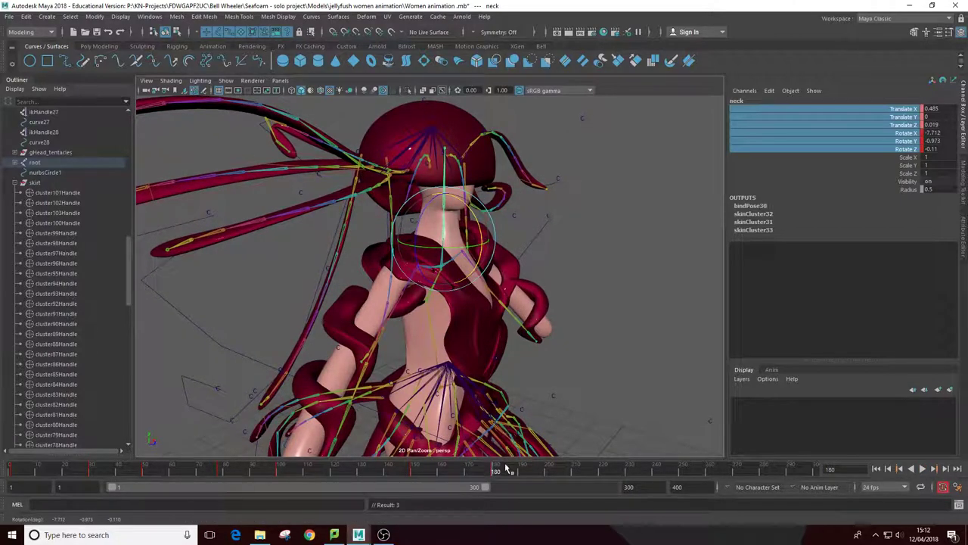
drag(507, 470, 575, 470)
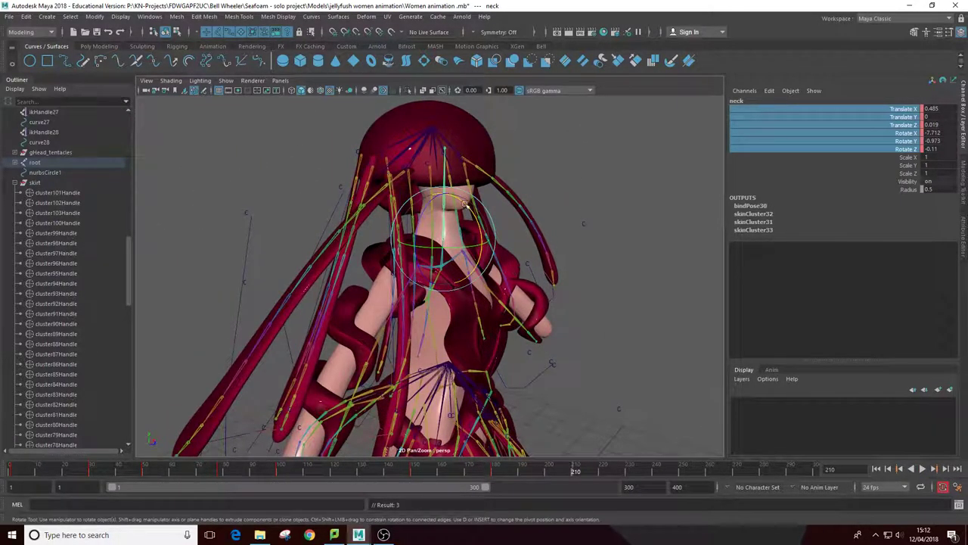
drag(470, 213, 473, 218)
drag(604, 470, 682, 470)
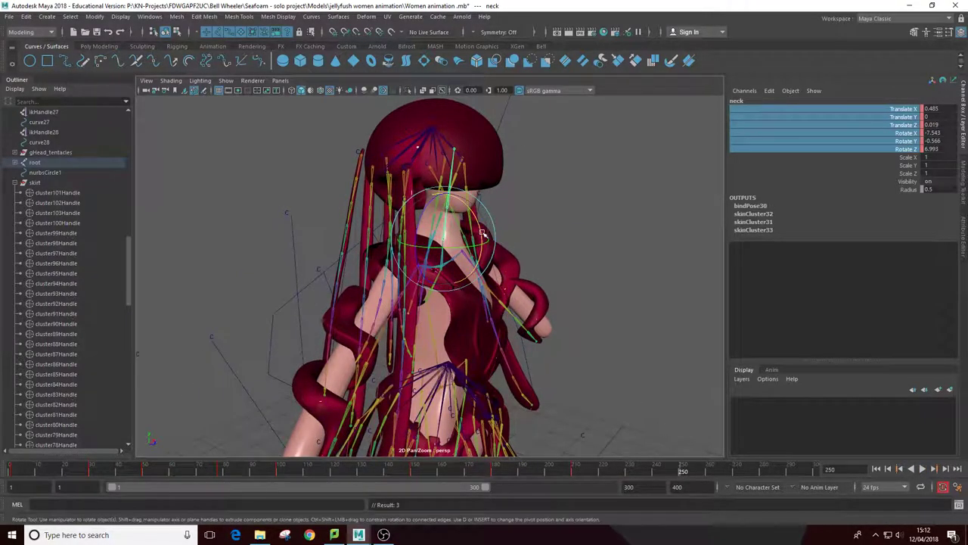
drag(482, 235, 478, 230)
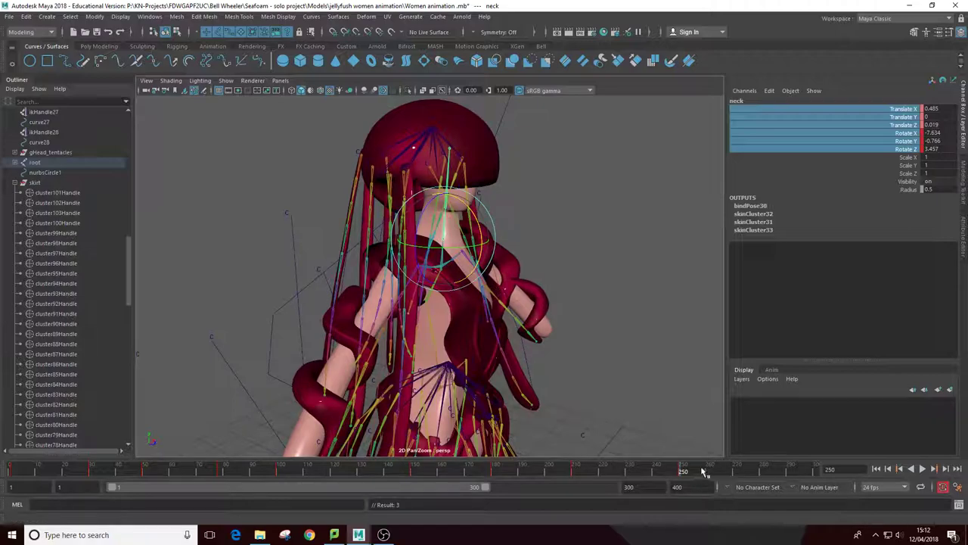
Play back the neck sway several times, then jump to around frame 280 facing the character.
key(alt+v)
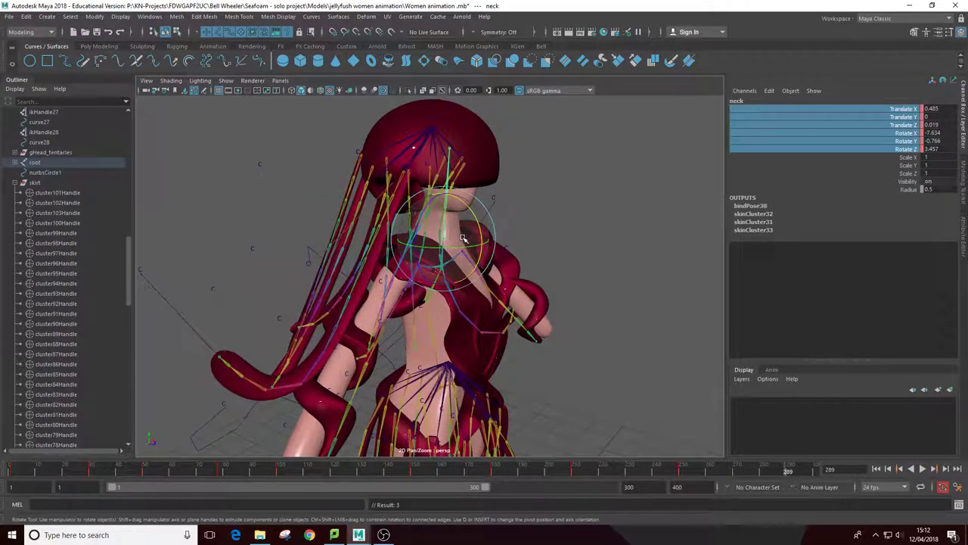
key(alt+v)
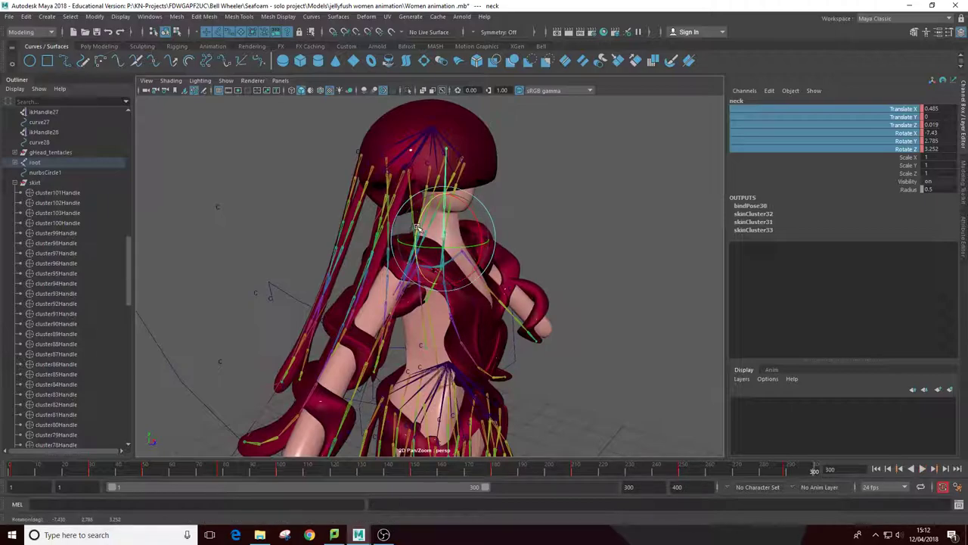
key(alt+v)
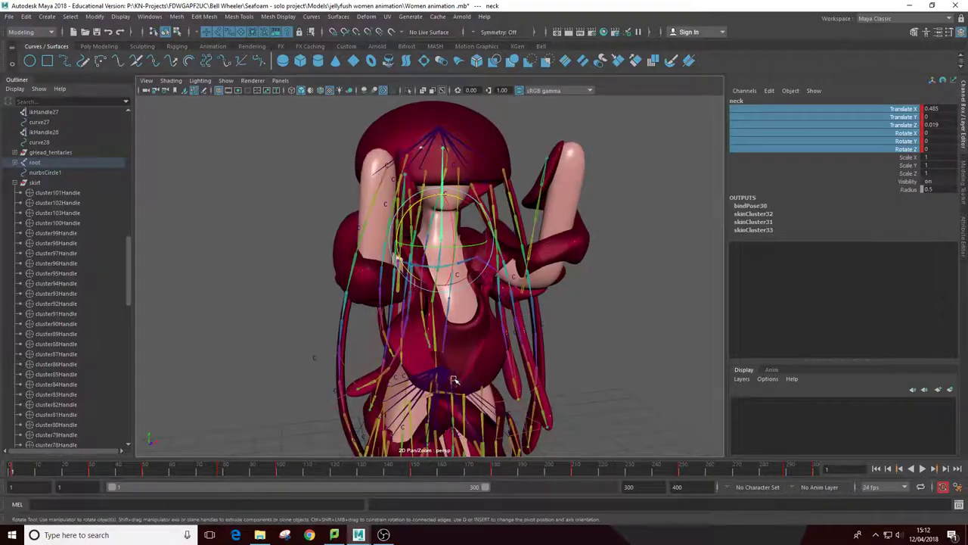
key(alt+v)
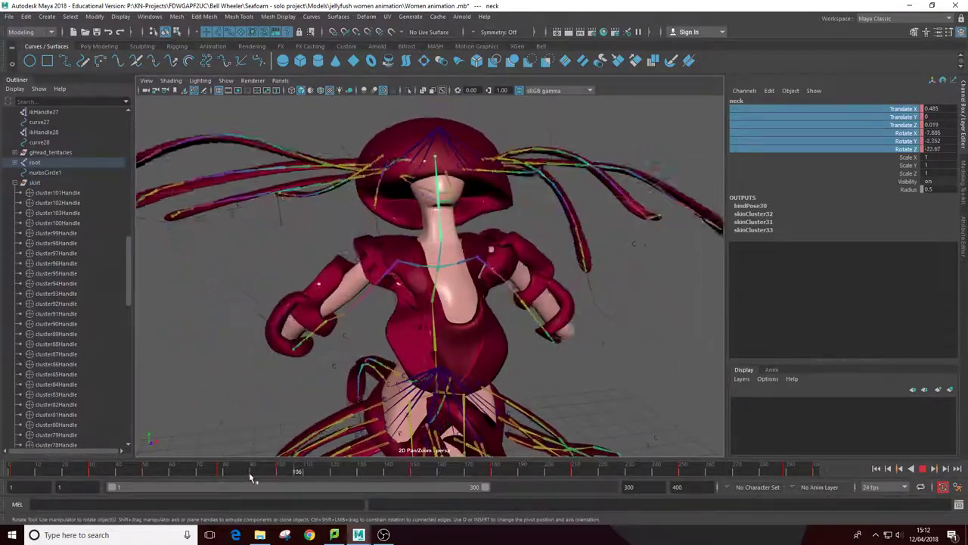
mouse_move(308, 476)
mouse_down()
mouse_move(768, 481)
mouse_move(4, 467)
mouse_up()
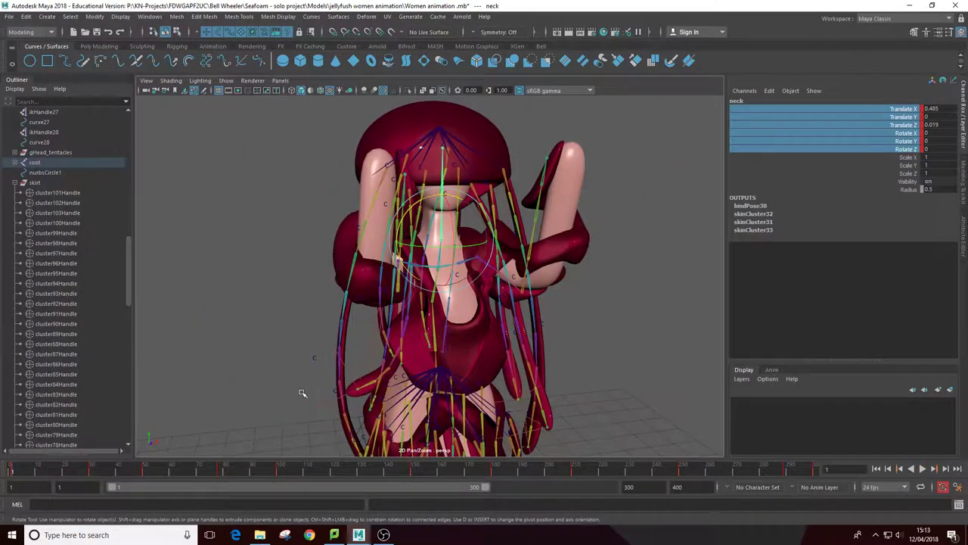
alt+drag(302, 393, 337, 354)
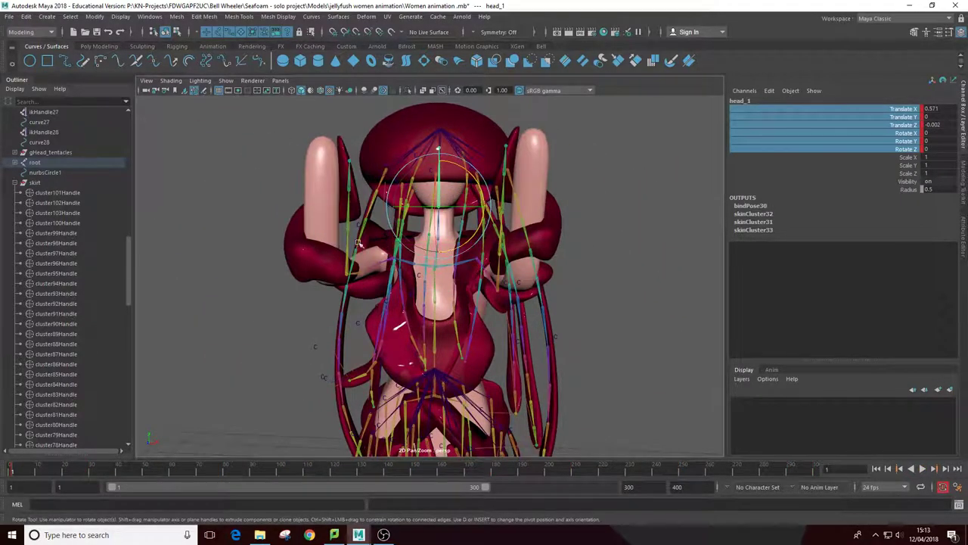
Rotate the head_1 joint at frame 87, play it back, then select the waist joint.
key(alt+v)
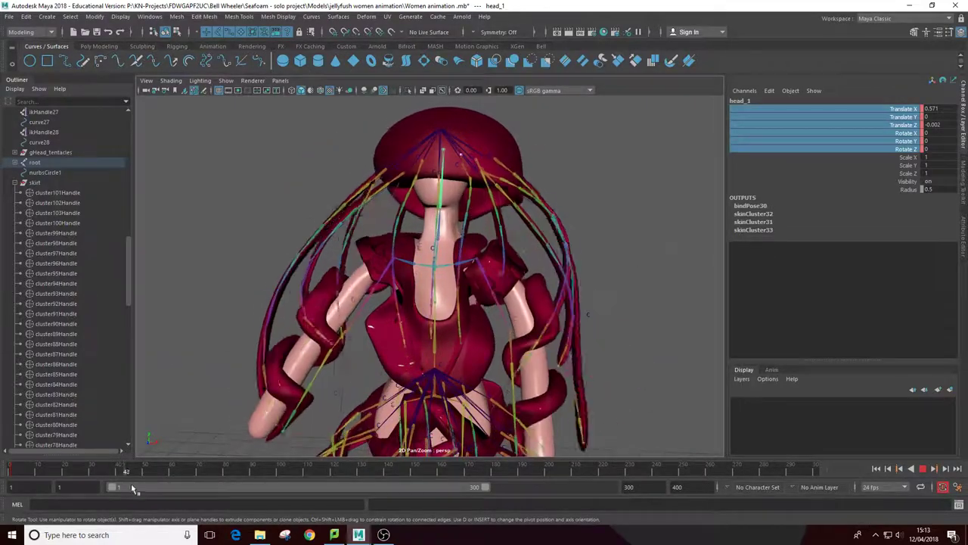
key(alt+v)
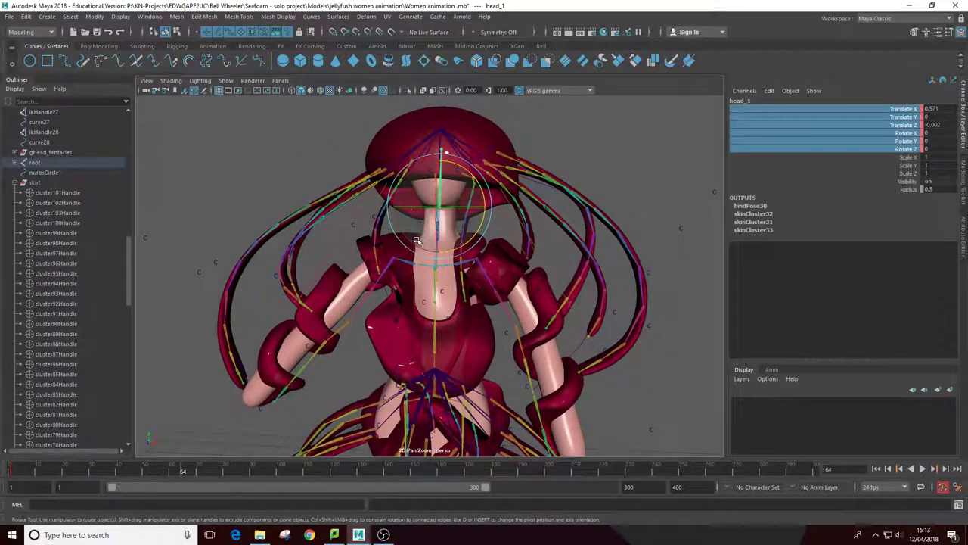
drag(192, 472, 423, 471)
click(465, 256)
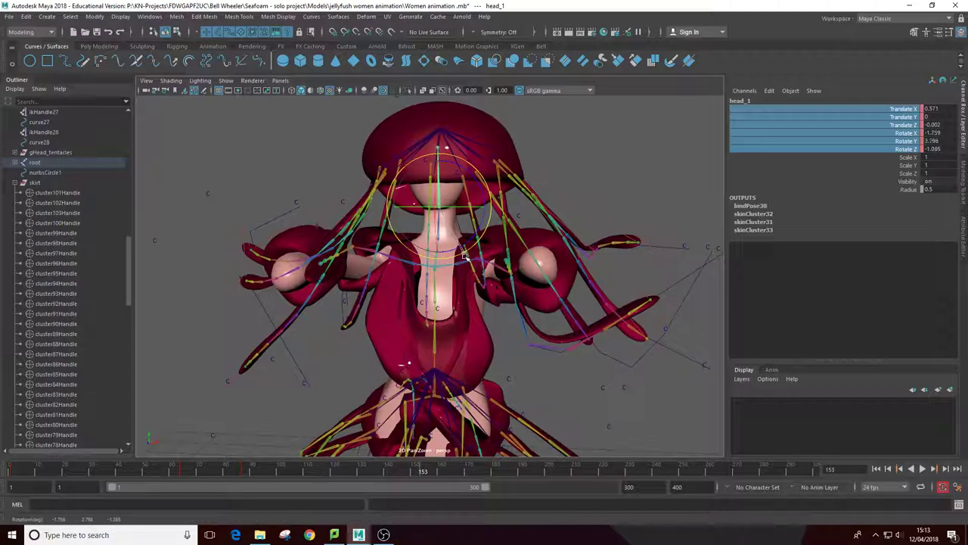
key(alt+v)
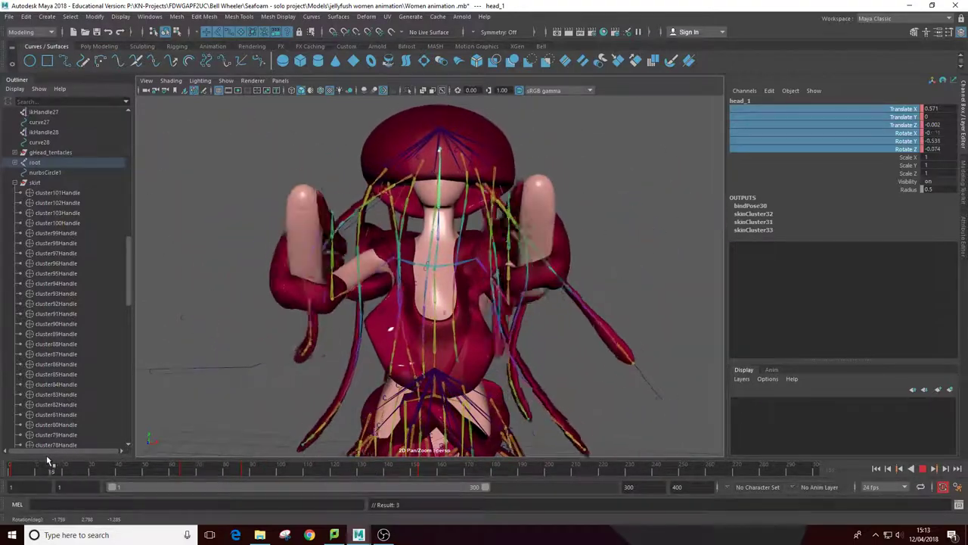
click(23, 463)
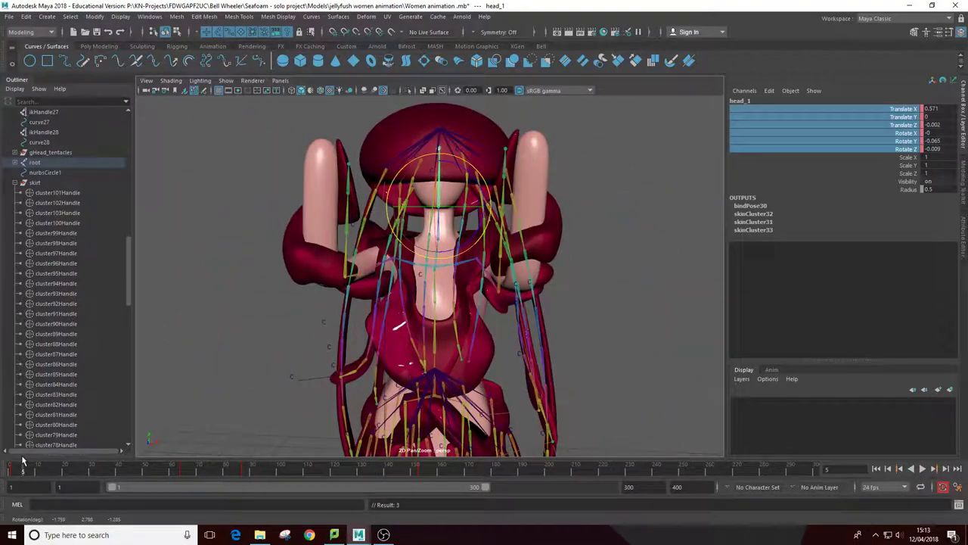
click(435, 345)
Key the waist joint's translate and rotate channels with Key Selected and play back.
key(alt+v)
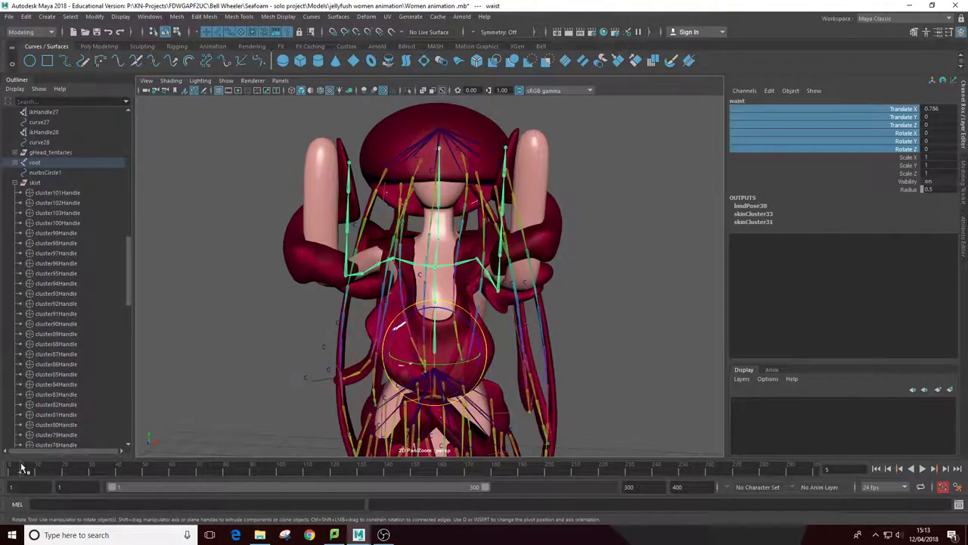
right_click(965, 128)
click(900, 152)
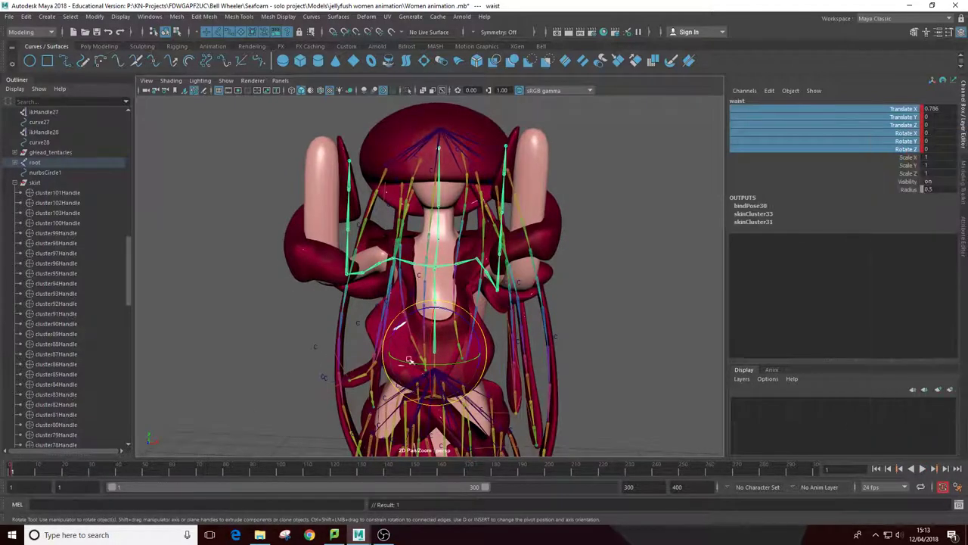
key(alt+v)
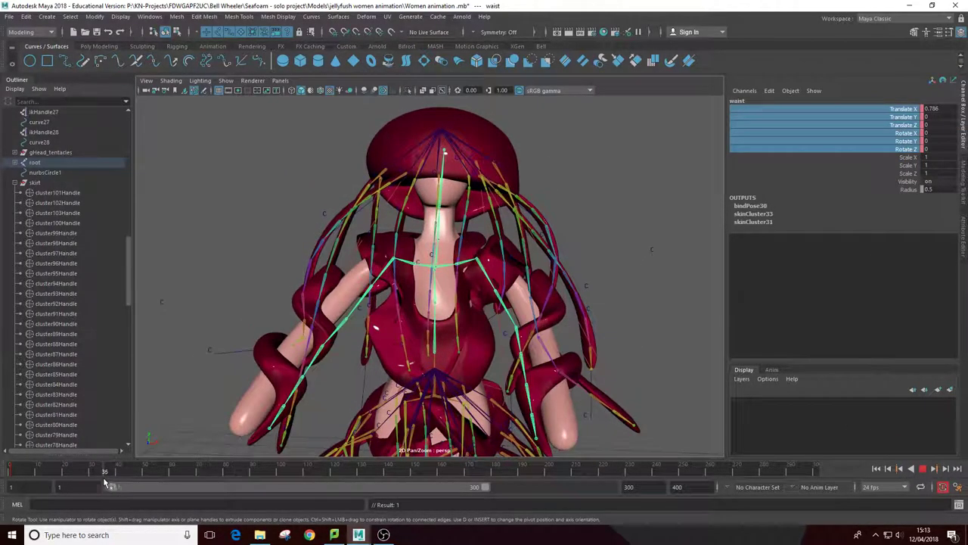
Tilt the waist forward and sideways at frame 46, then lean it the other way at frame 87.
key(alt+v)
drag(414, 366, 399, 375)
drag(144, 470, 244, 470)
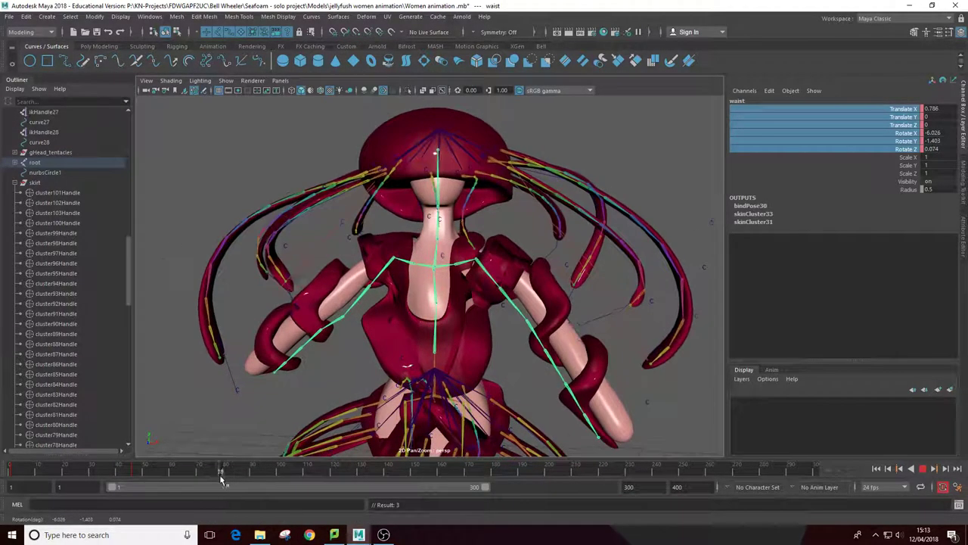
drag(426, 385, 415, 389)
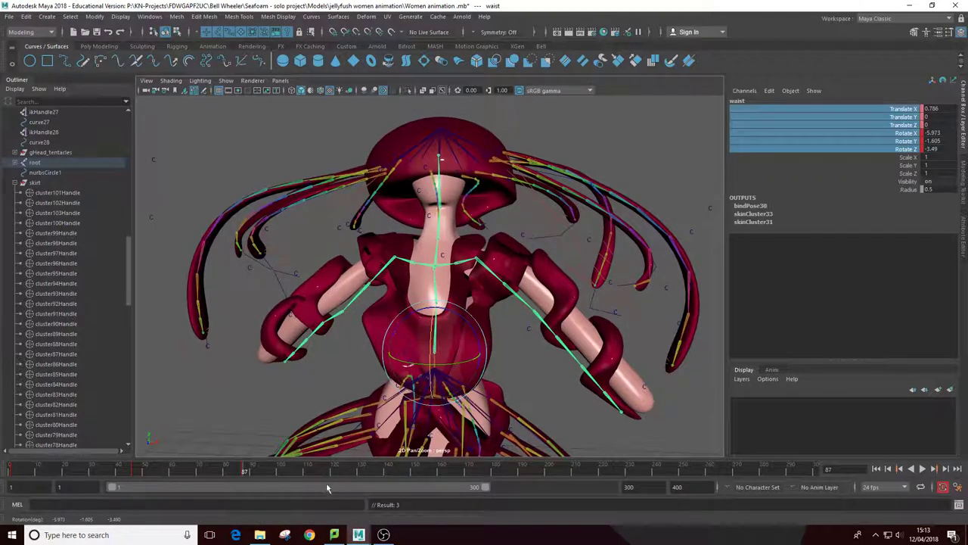
Rotate the waist into new poses at frames 150 and about 192, then advance to frame 285.
key(alt+v)
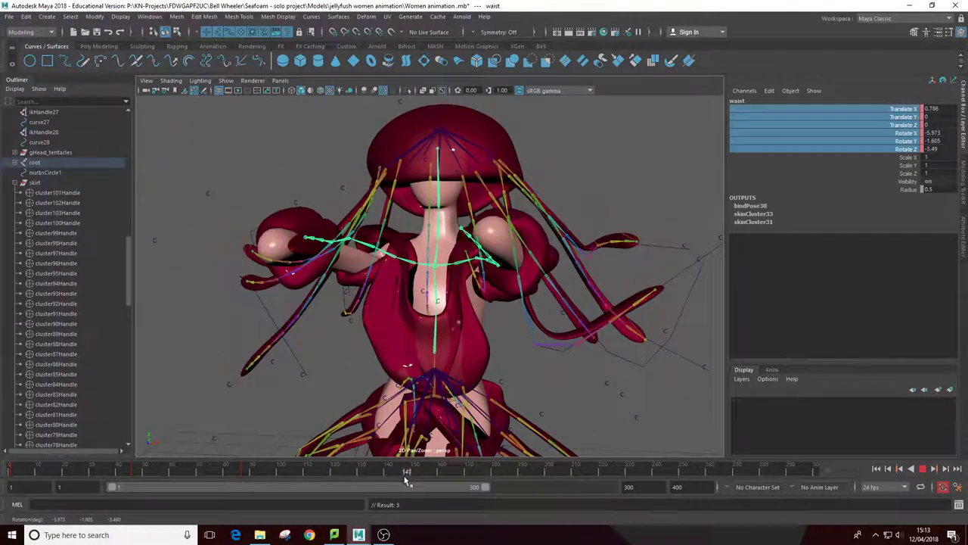
click(415, 471)
drag(428, 408, 444, 359)
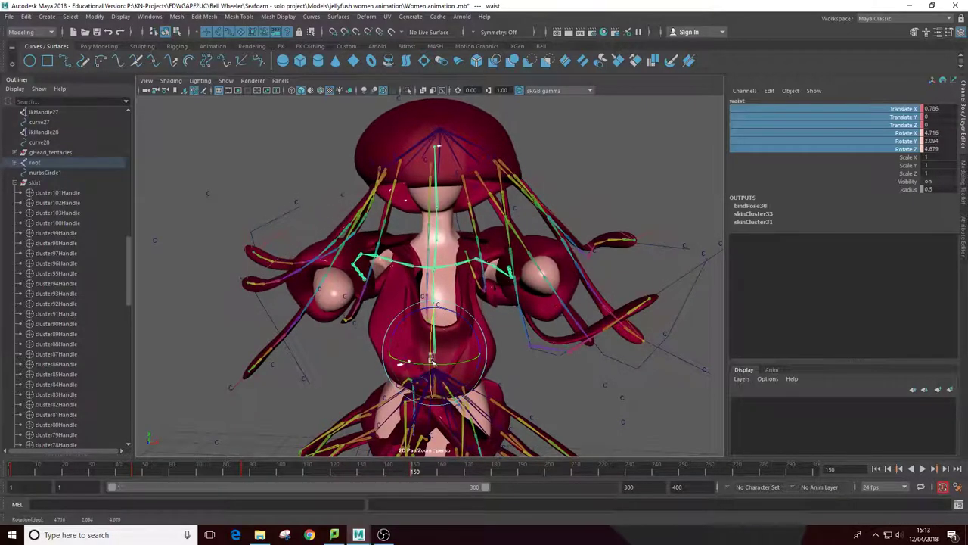
drag(435, 470, 598, 470)
drag(435, 347, 430, 345)
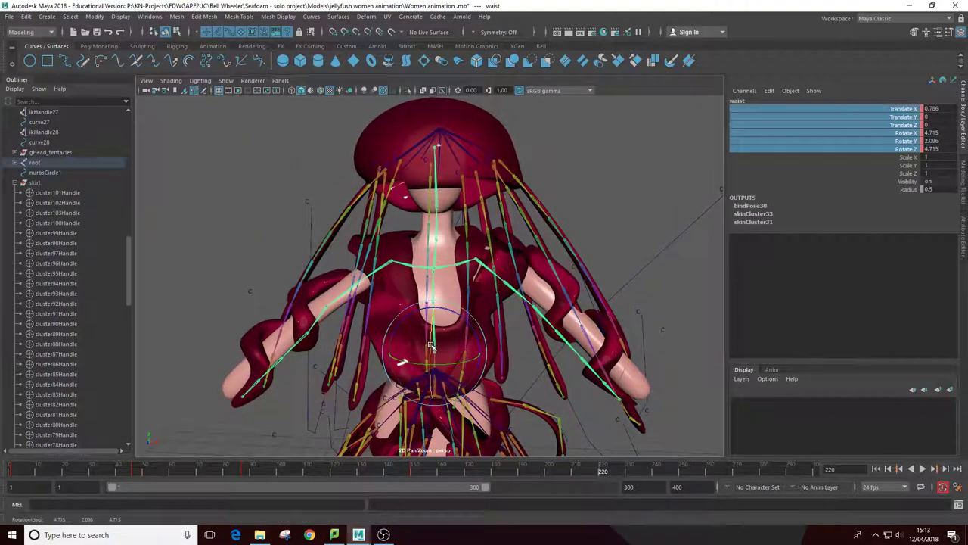
mouse_move(602, 470)
mouse_down()
mouse_move(829, 480)
mouse_move(13, 473)
mouse_move(862, 472)
mouse_up()
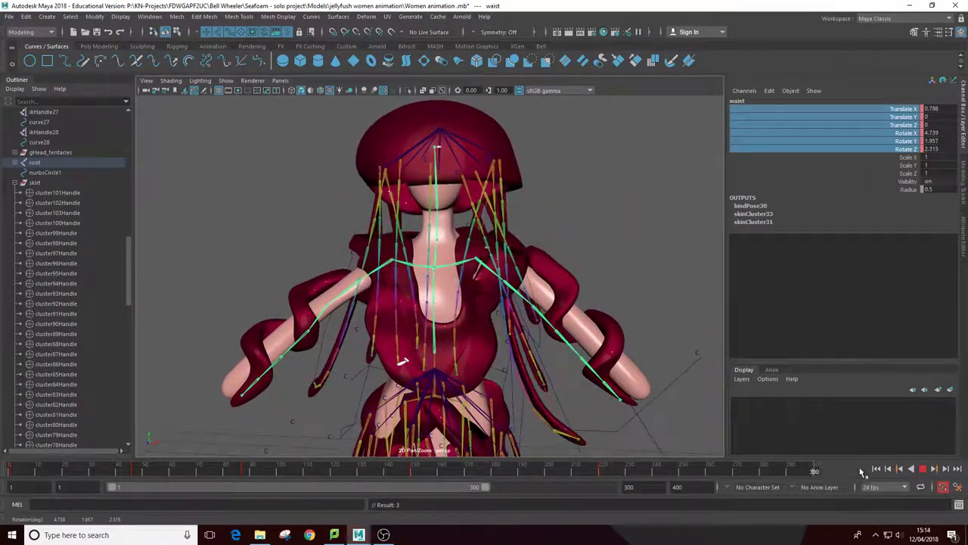
Swing the right upper arm down across the body at frame 224 and down and out at frame 267.
key(e)
click(389, 263)
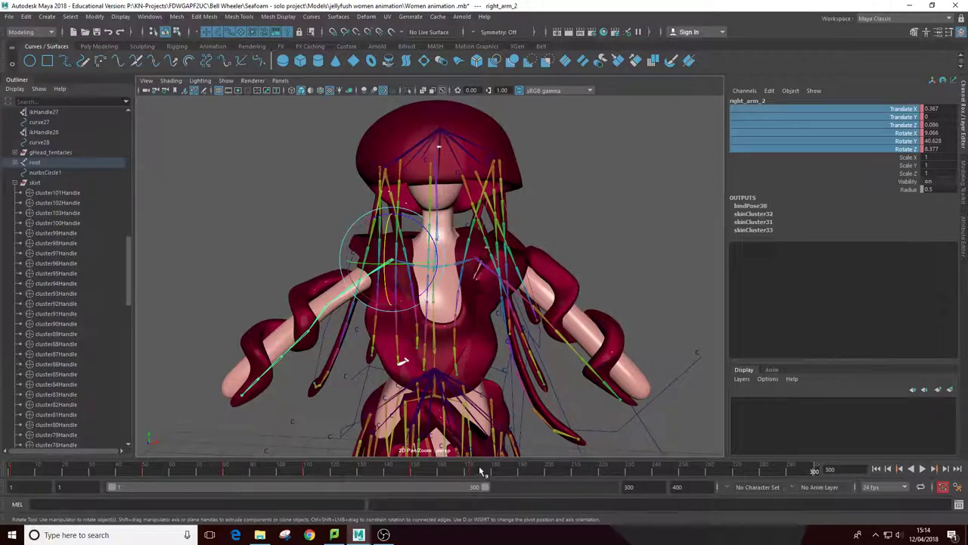
drag(481, 472, 615, 472)
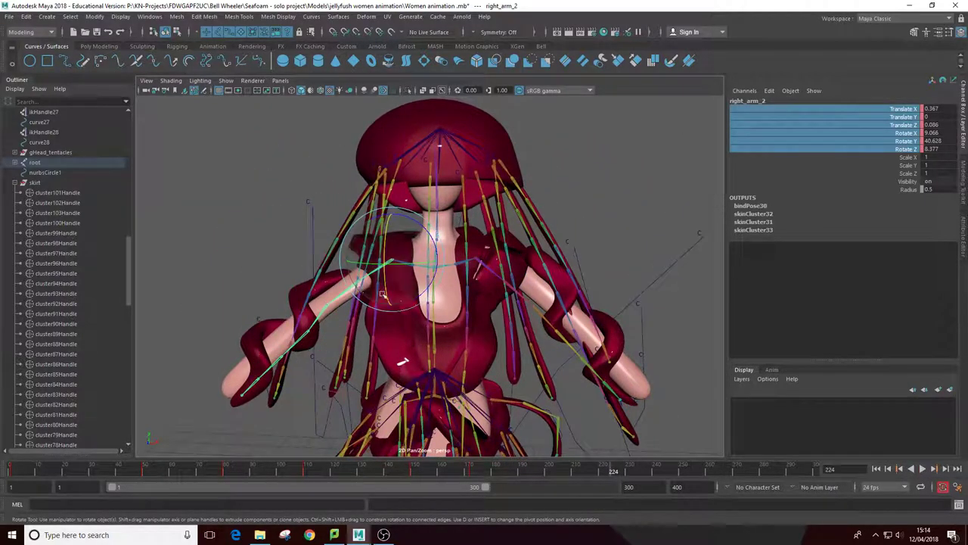
drag(383, 293, 397, 327)
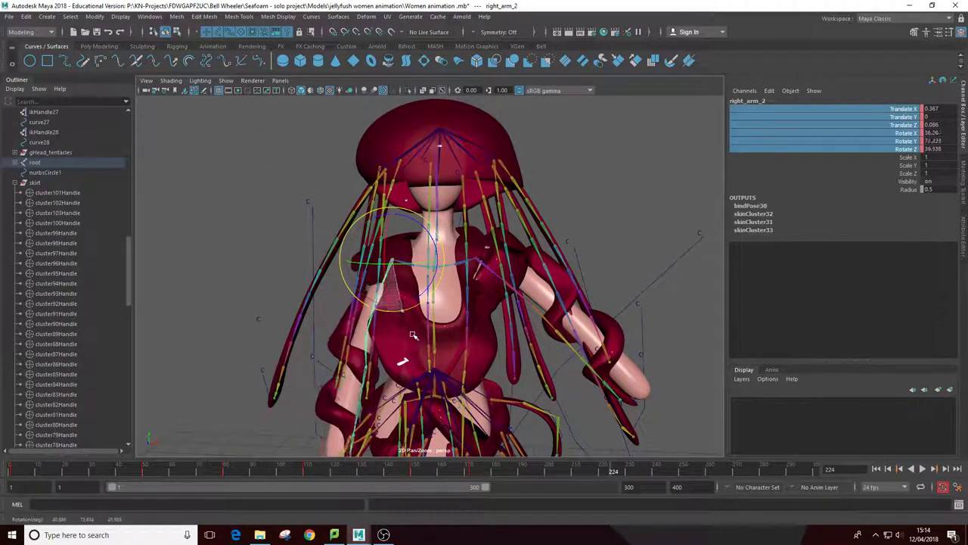
drag(613, 471, 724, 470)
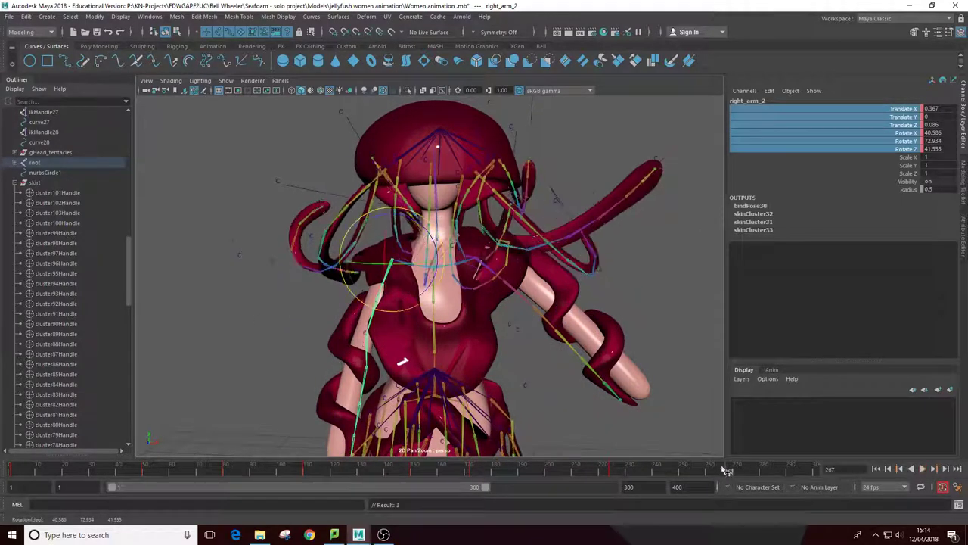
drag(413, 305, 545, 400)
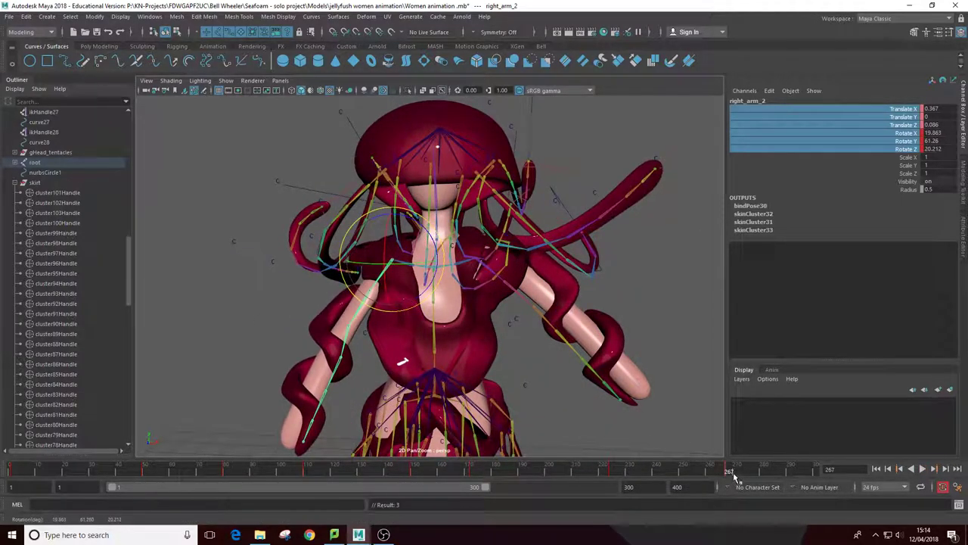
Scrub the timeline from frame 300 back through 191 to review the arm and tentacle motion.
drag(733, 473, 815, 472)
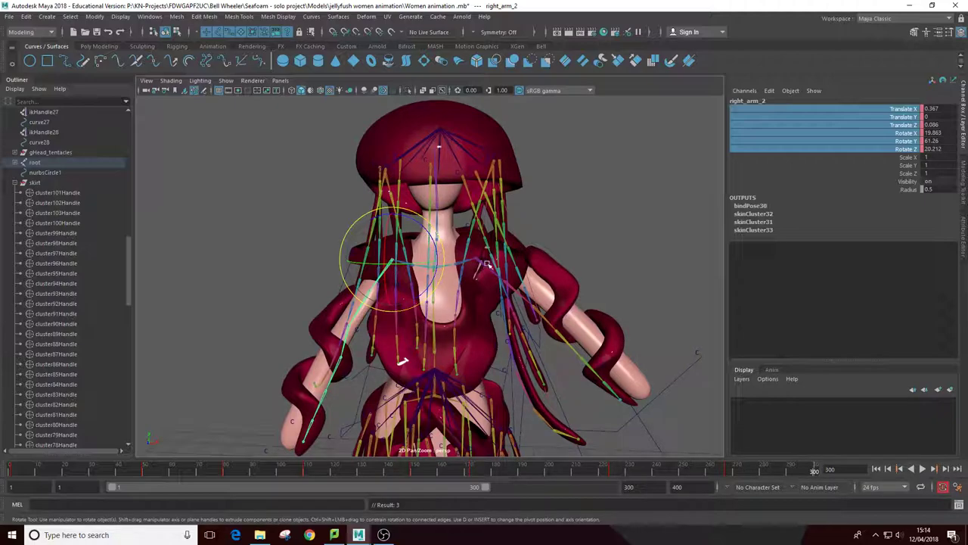
mouse_move(562, 470)
mouse_down()
mouse_move(527, 475)
mouse_move(548, 477)
mouse_up()
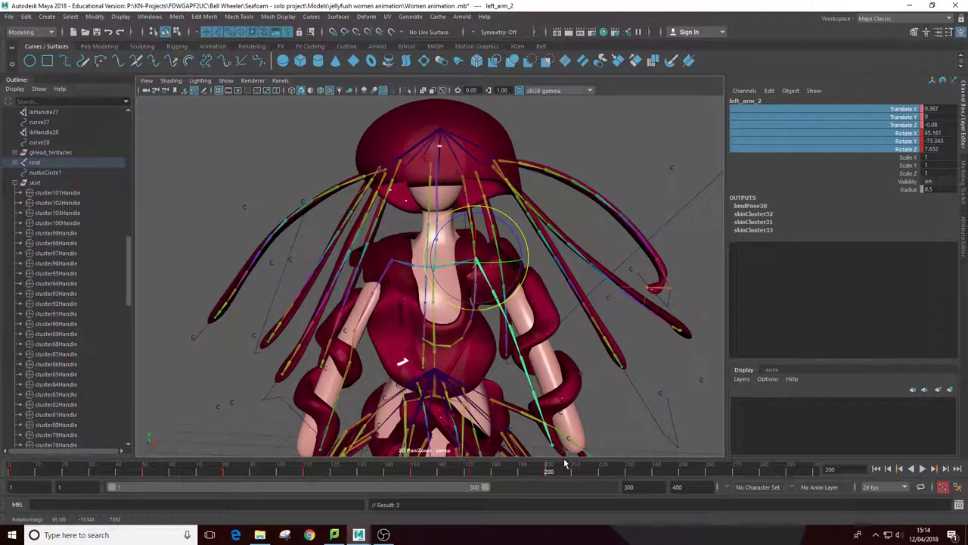
drag(565, 464, 619, 471)
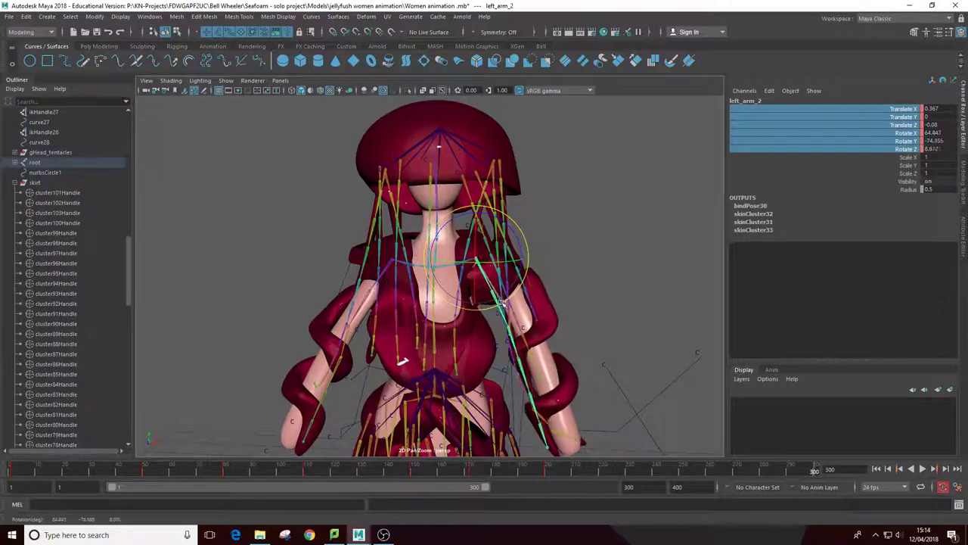
mouse_move(311, 474)
mouse_down()
mouse_move(567, 471)
mouse_move(403, 469)
mouse_move(536, 464)
mouse_move(773, 483)
mouse_move(56, 474)
mouse_move(593, 491)
mouse_move(806, 473)
mouse_up()
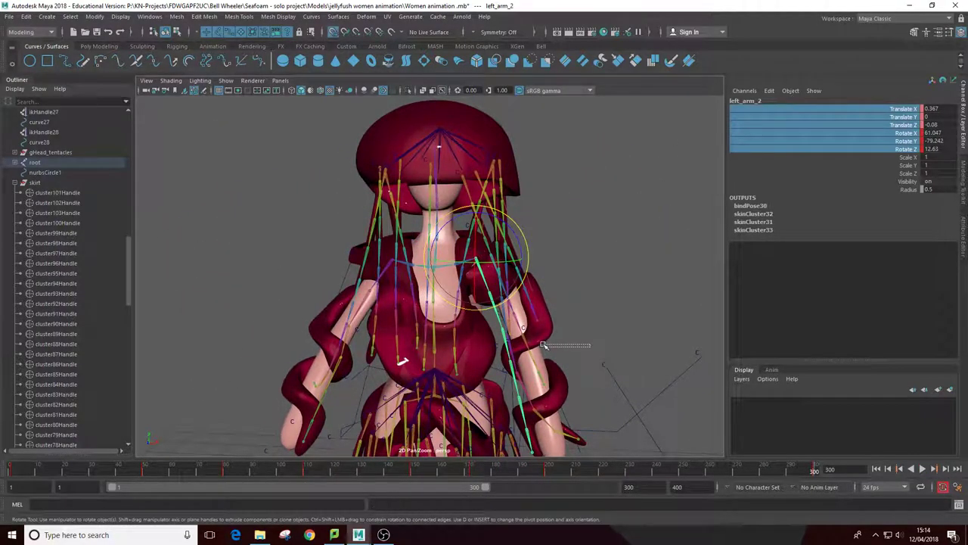
Frame the torso and skirt, select the root joint and play the animation to frame 68.
click(569, 358)
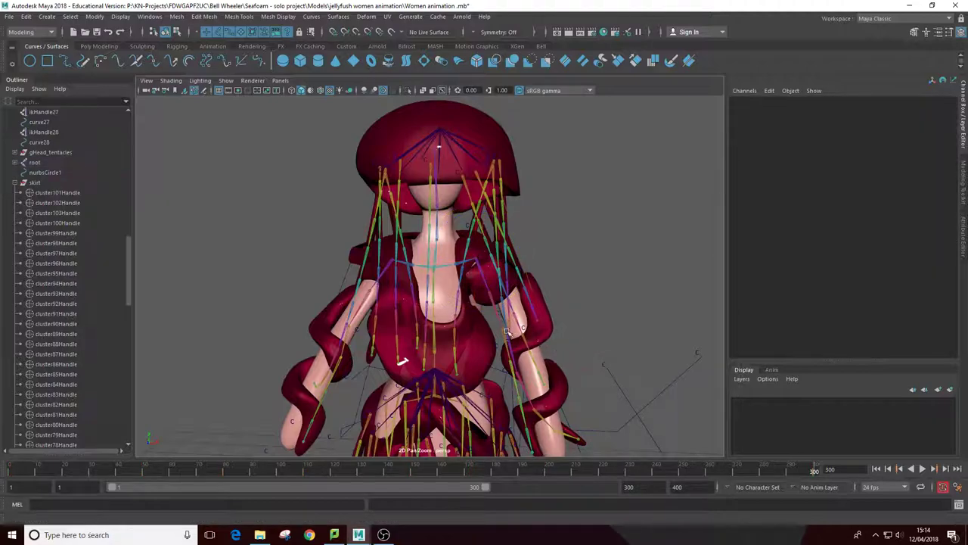
mouse_move(507, 333)
alt+mouse_down()
mouse_move(551, 324)
mouse_move(583, 340)
mouse_move(431, 333)
mouse_move(493, 328)
alt+mouse_up()
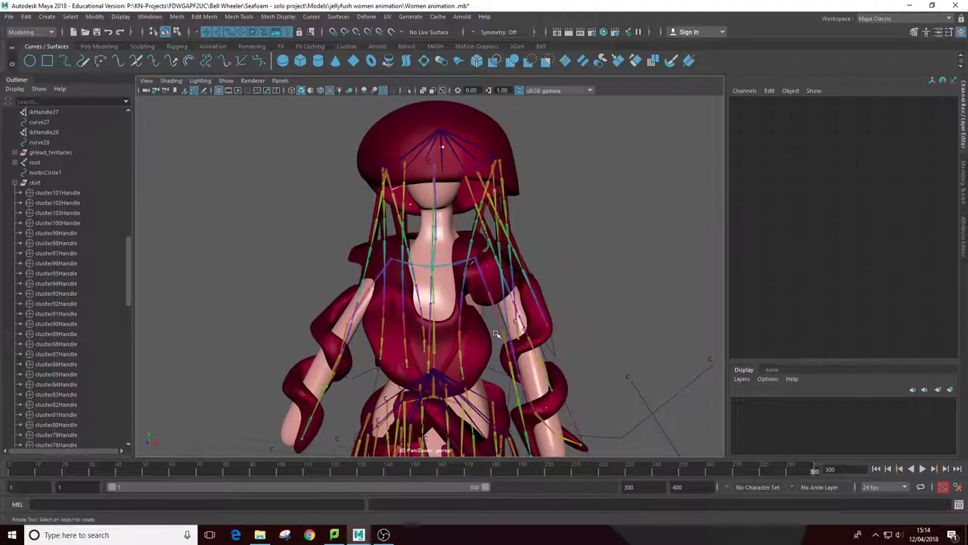
alt+middle_drag(496, 333, 480, 285)
click(435, 286)
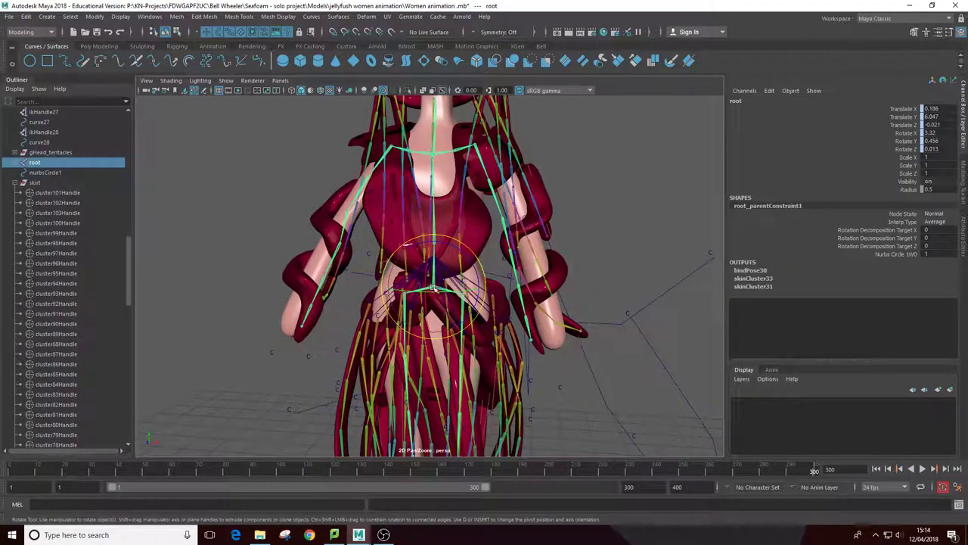
key(alt+v)
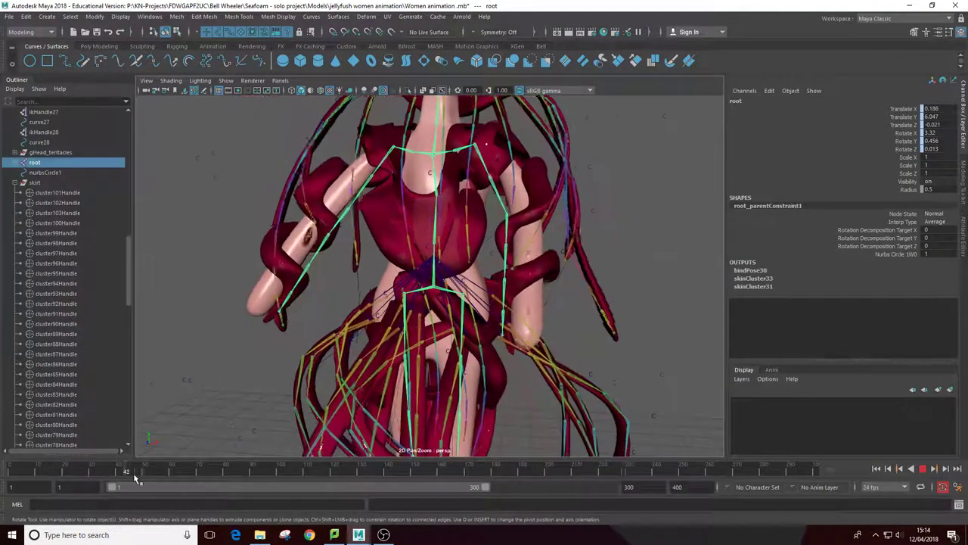
key(alt+v)
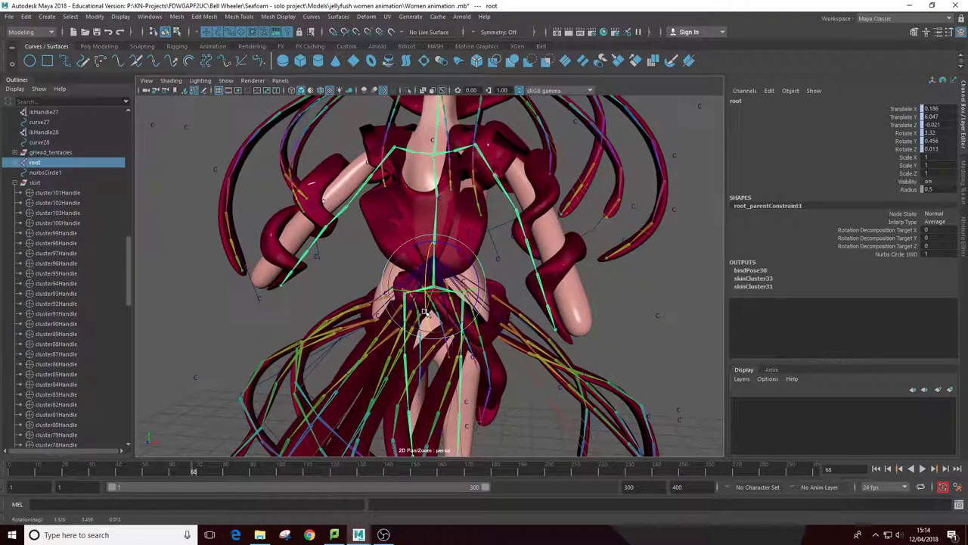
Return to frame 1, undo recent changes, review the animation, then bring up the OBS window.
drag(245, 464, 3, 469)
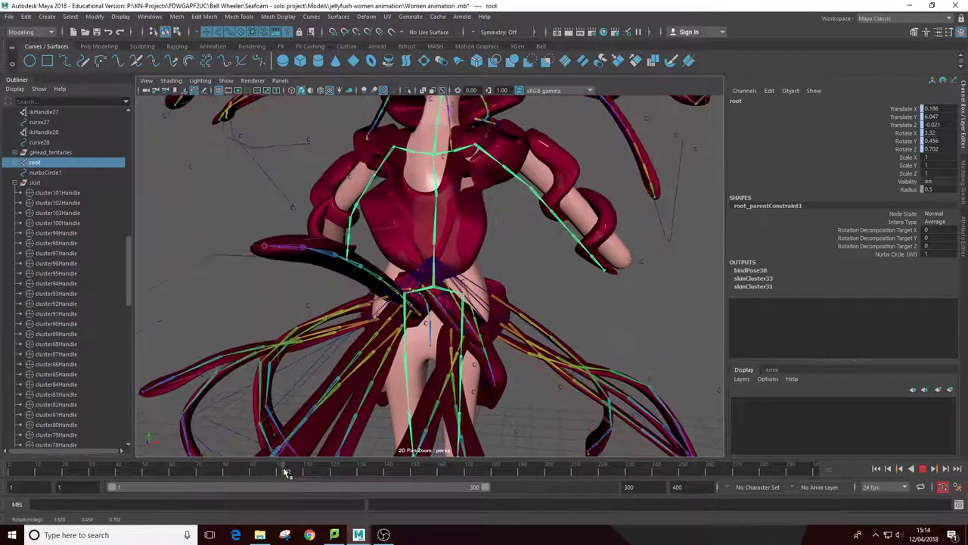
key(ctrl+z)
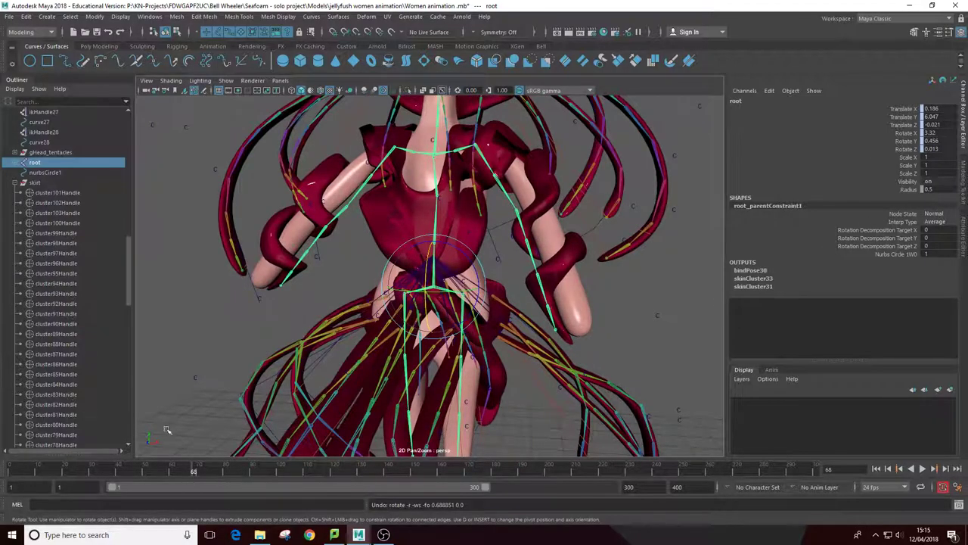
key(alt+shift+v)
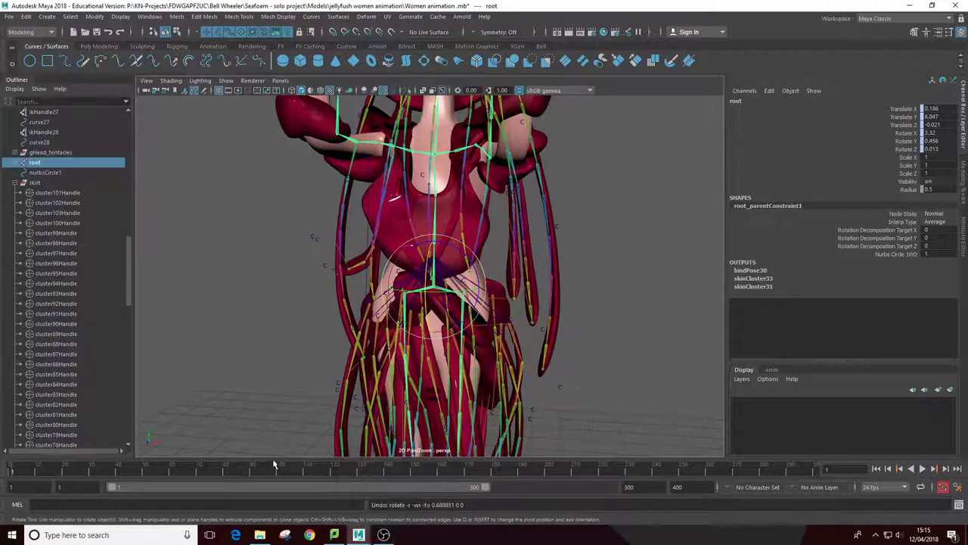
alt+drag(365, 282, 290, 438)
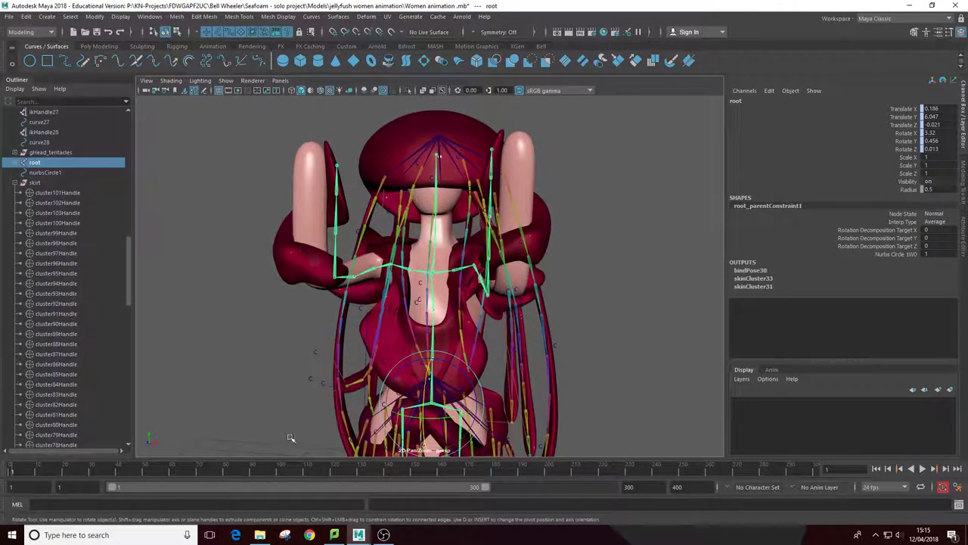
drag(93, 469, 419, 475)
click(383, 534)
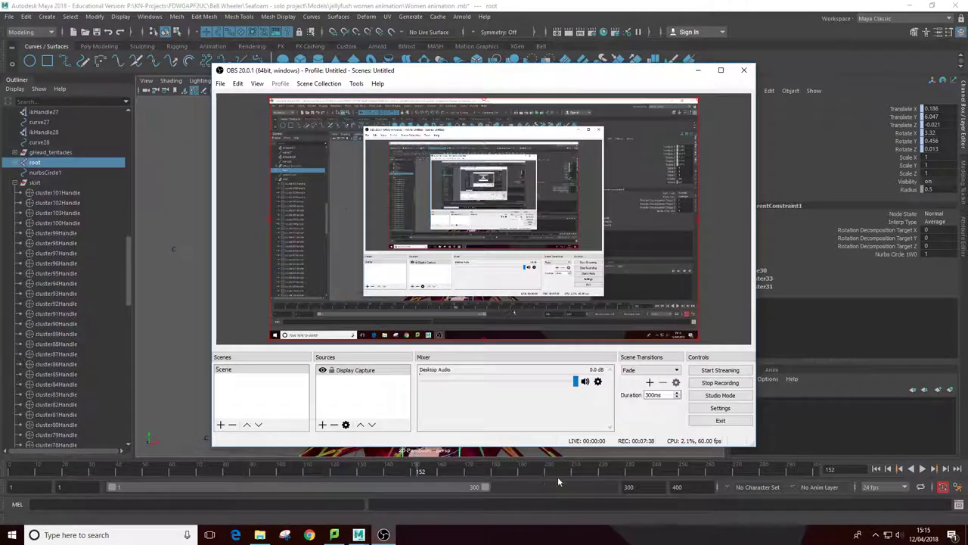